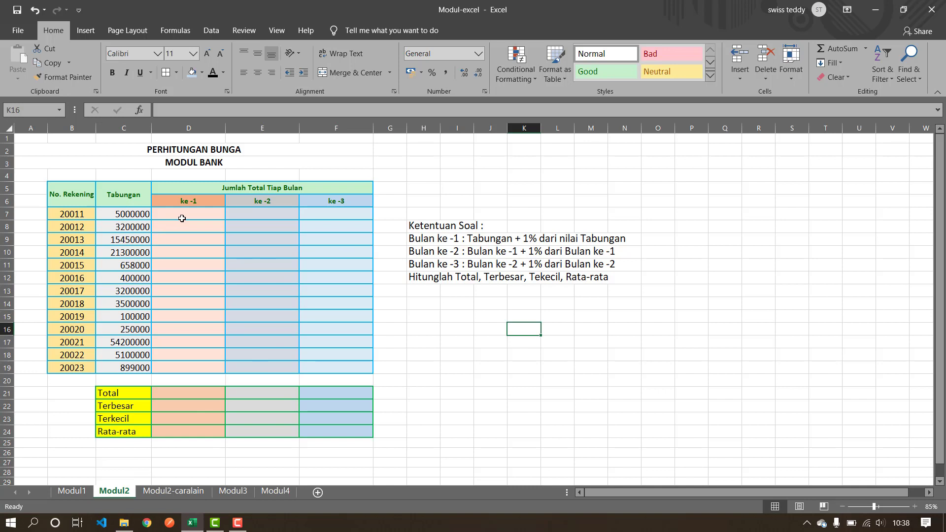
Examine the savings table on the Modul2 sheet, including the account rows, the three monthly columns and the calculation rules beside it
left_click(76, 213)
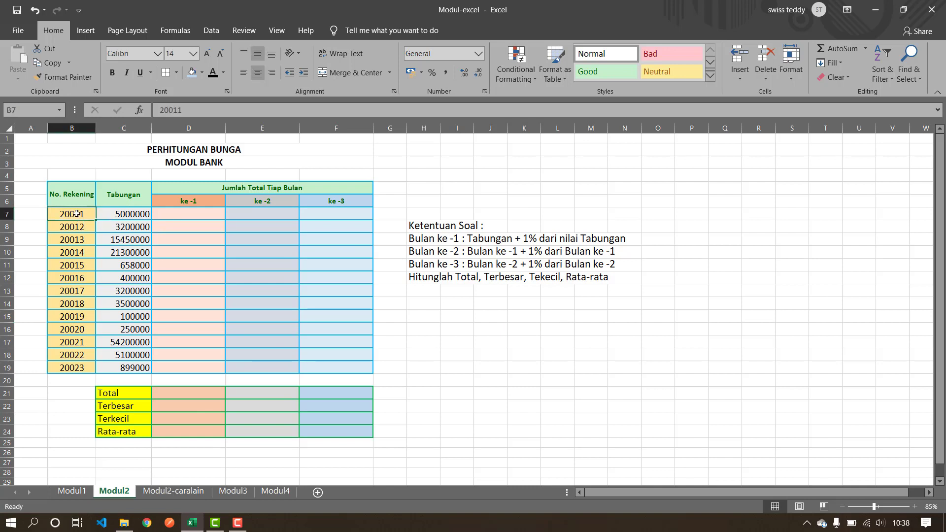
left_click(73, 369)
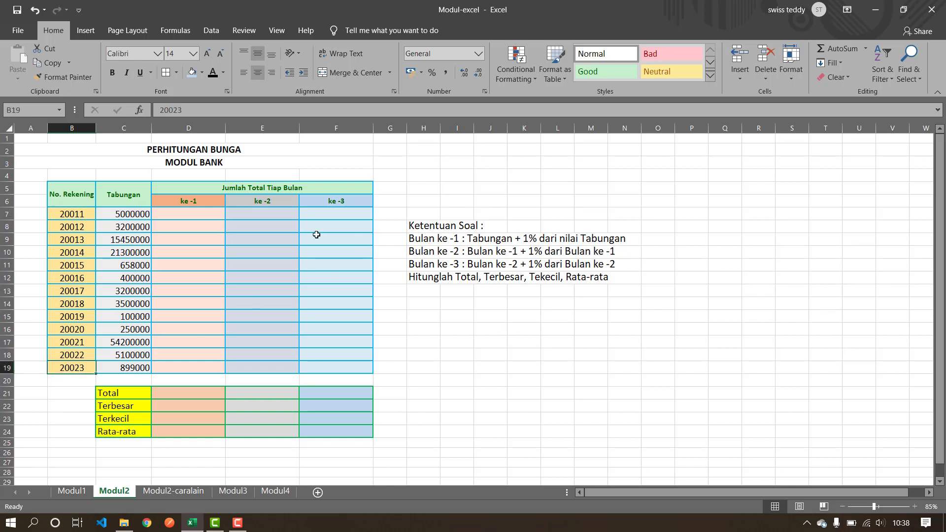
left_click(181, 214)
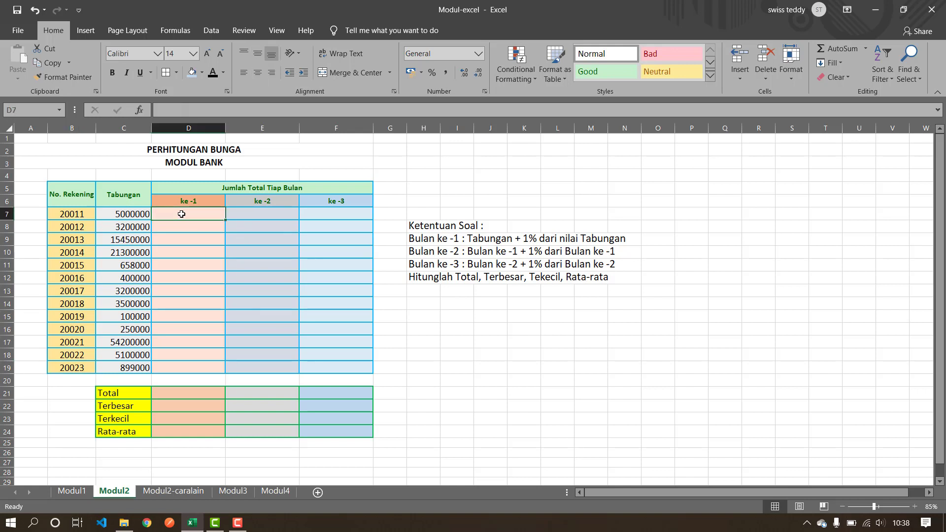
left_click(143, 215)
left_click(181, 215)
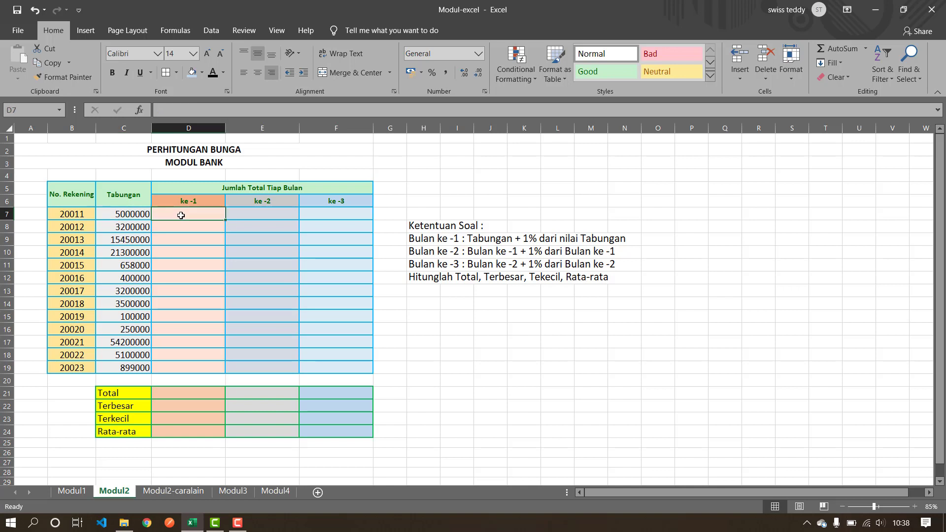
left_click(261, 214)
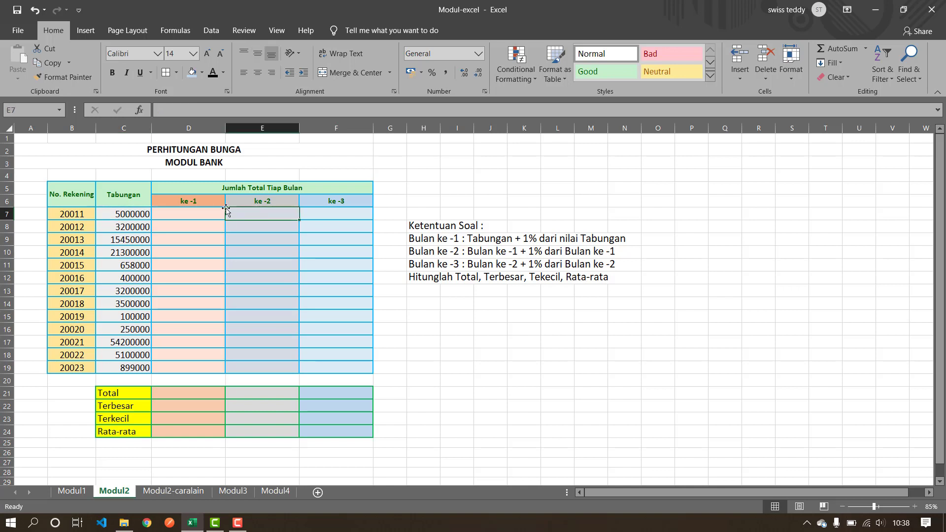
left_click(186, 213)
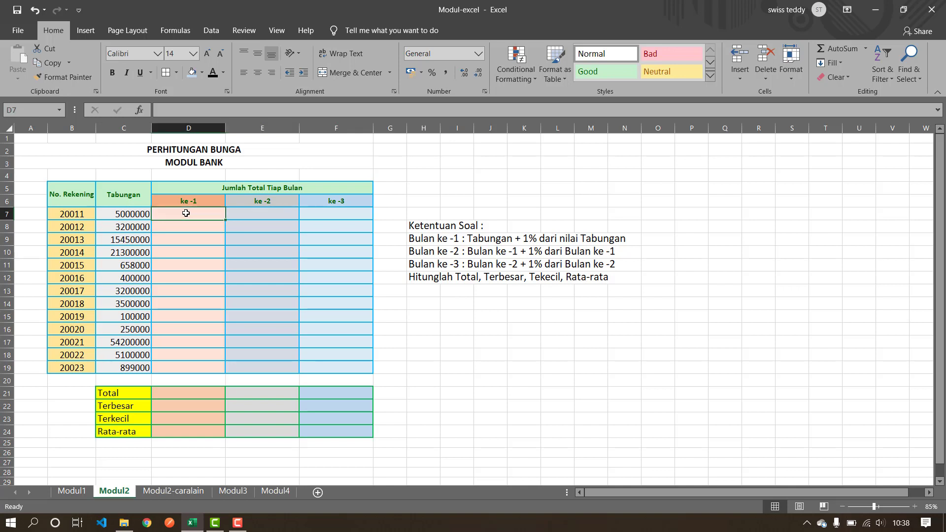
left_click(258, 212)
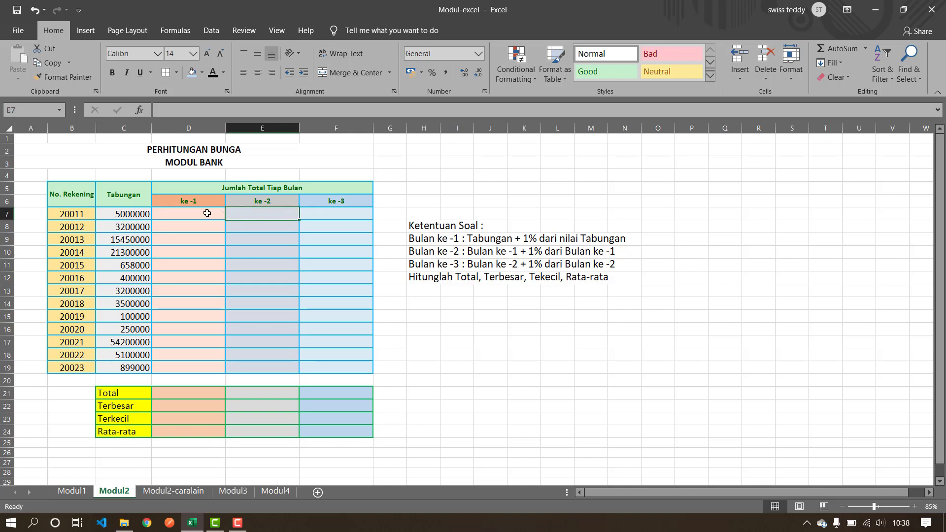
left_click(339, 214)
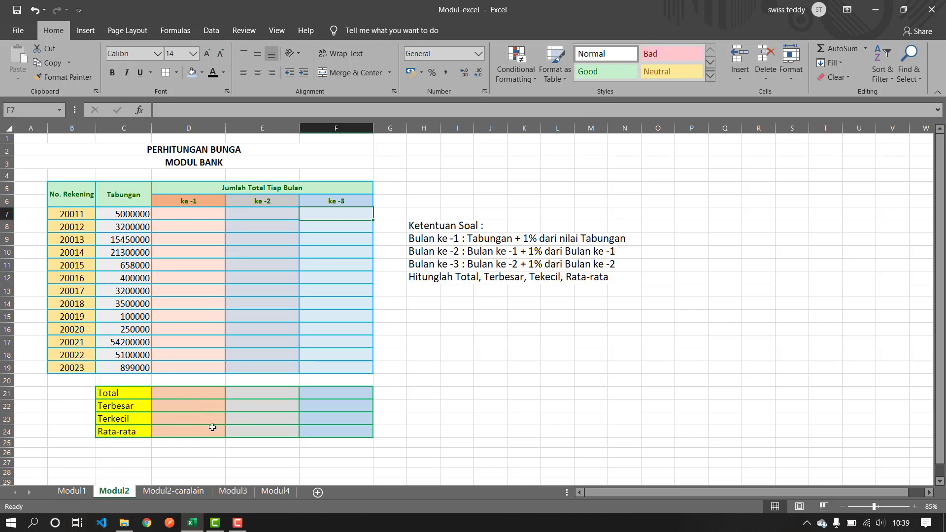
left_click(430, 315)
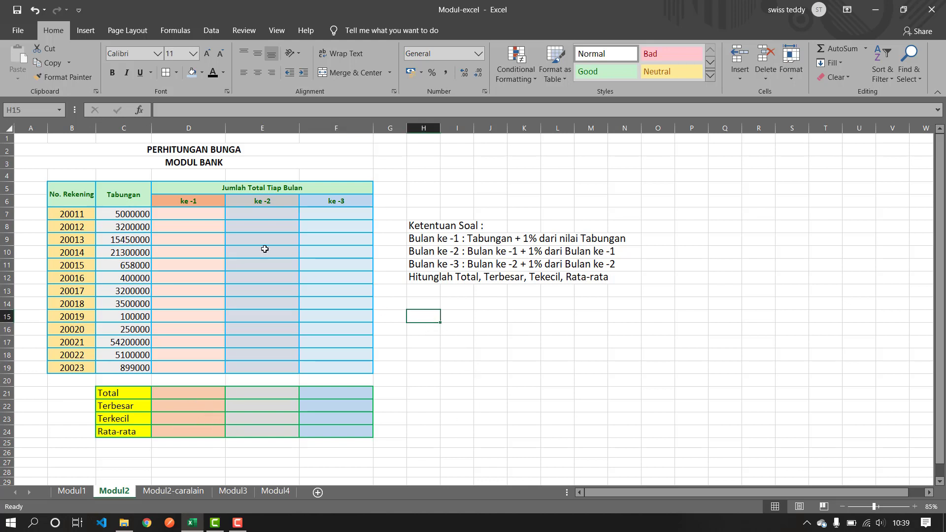
left_click(194, 214)
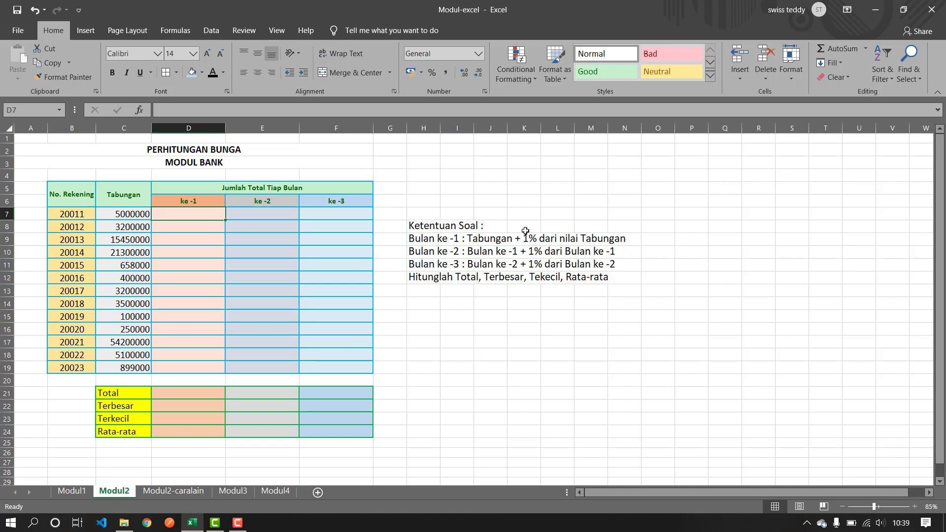
Find and open the Windows Calculator
left_click(33, 523)
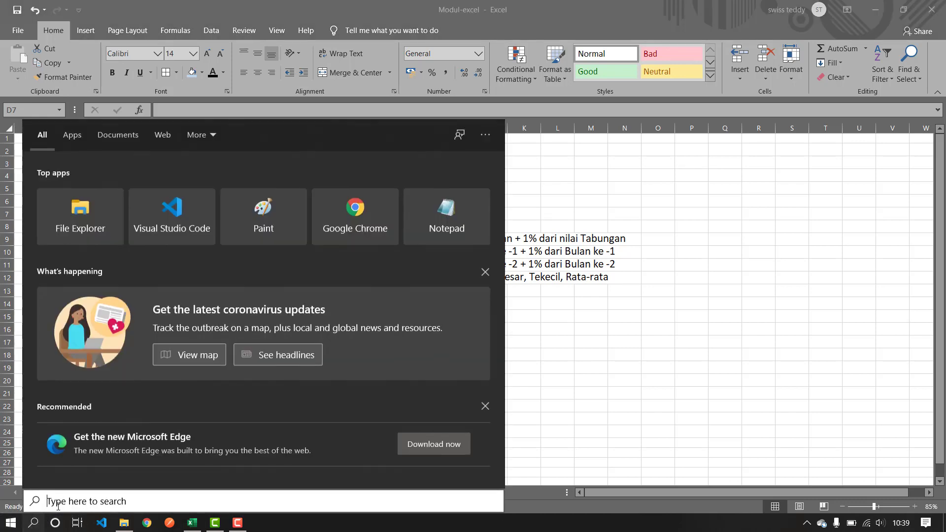
type("cal")
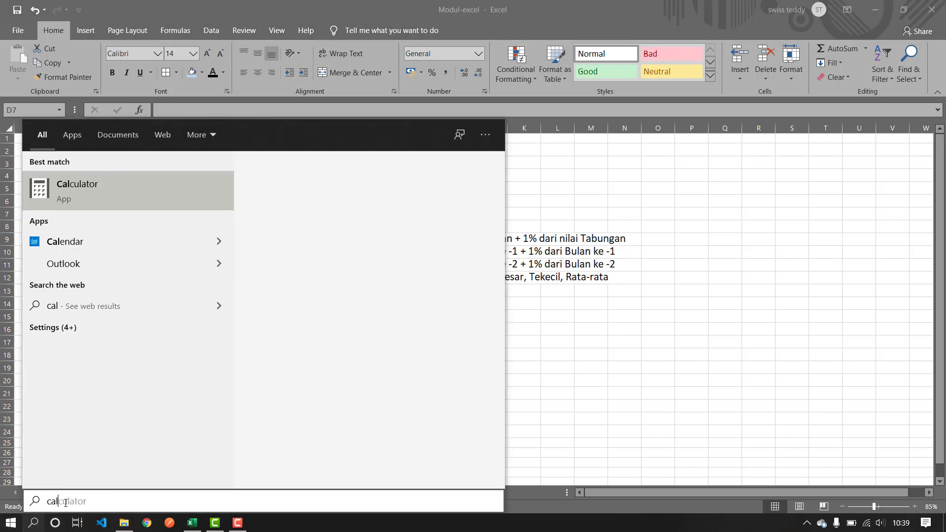
key("Return")
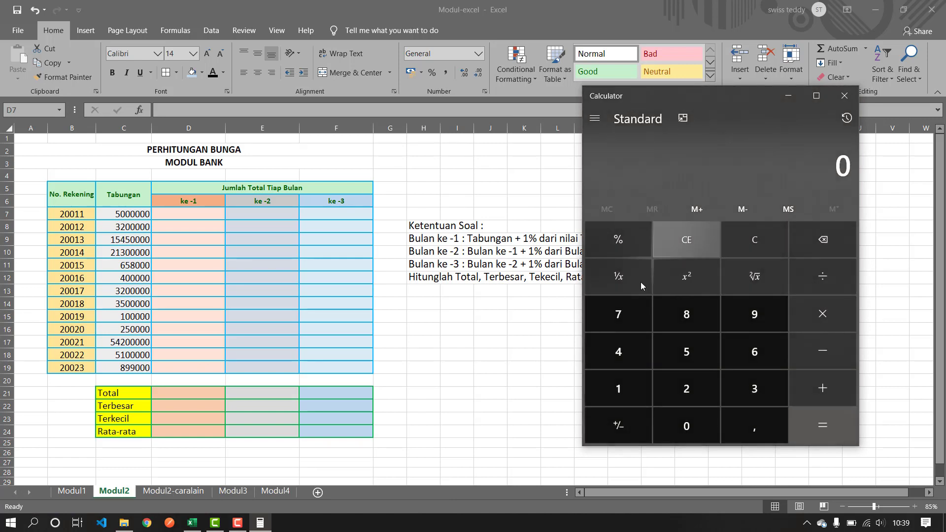
Calculate 5000000 plus 1% in the Calculator as a reference for the first account's month 1 total
left_click(686, 353)
left_click(686, 413)
left_click(687, 413)
left_click(686, 413)
left_click(687, 413)
left_click(686, 413)
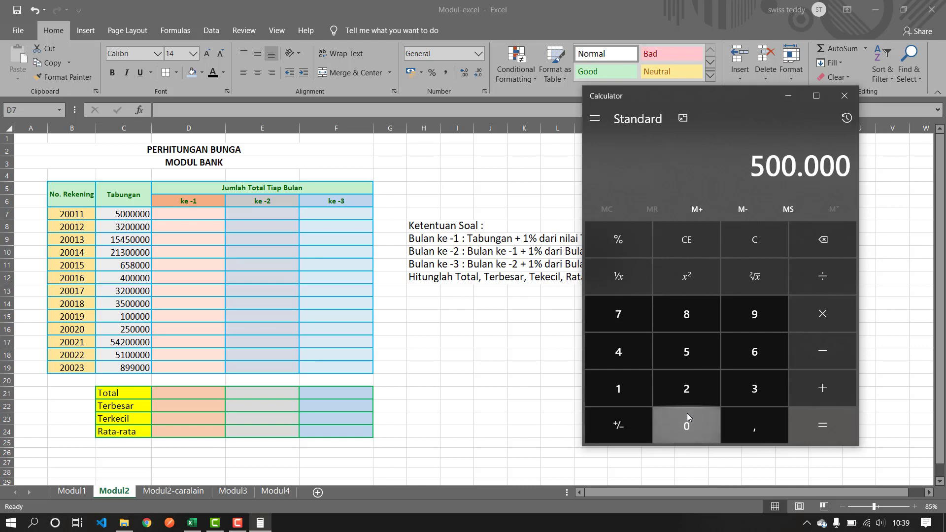
left_click(687, 413)
left_click(836, 383)
left_click(635, 388)
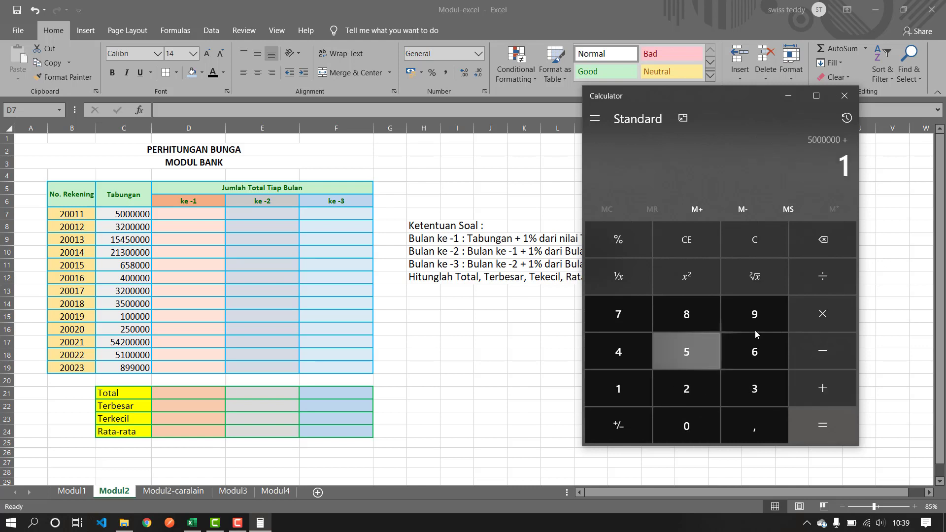
left_click(616, 249)
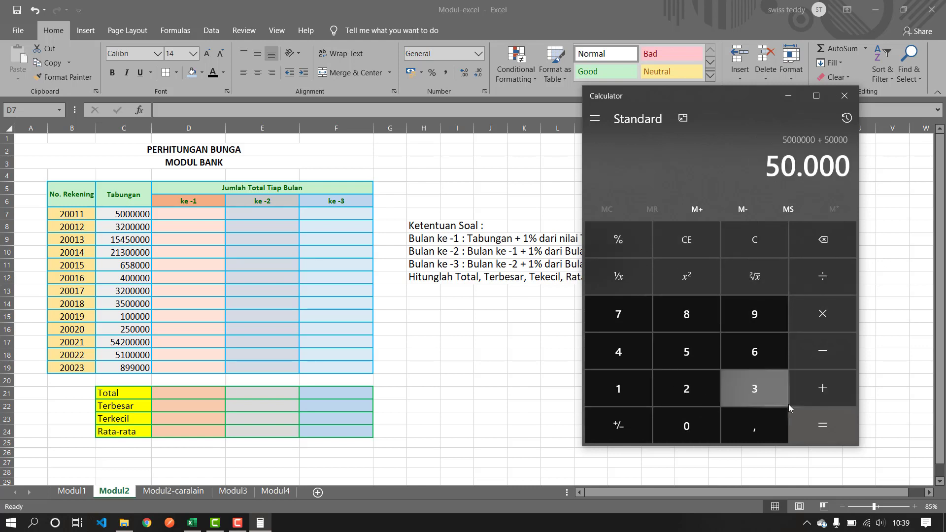
left_click(820, 427)
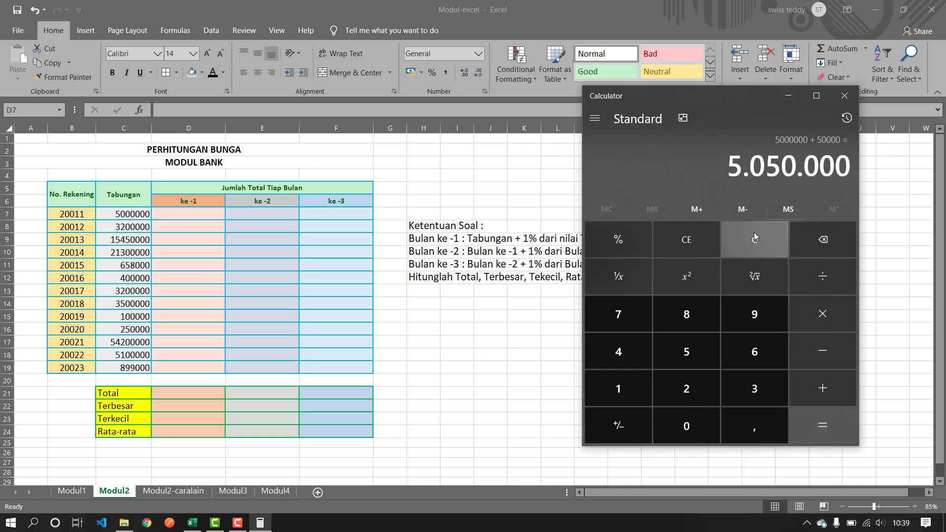
Return to the Excel workbook and enter the formula =C7+1% in cell D7 for the first account's month 1 total
left_click(204, 218)
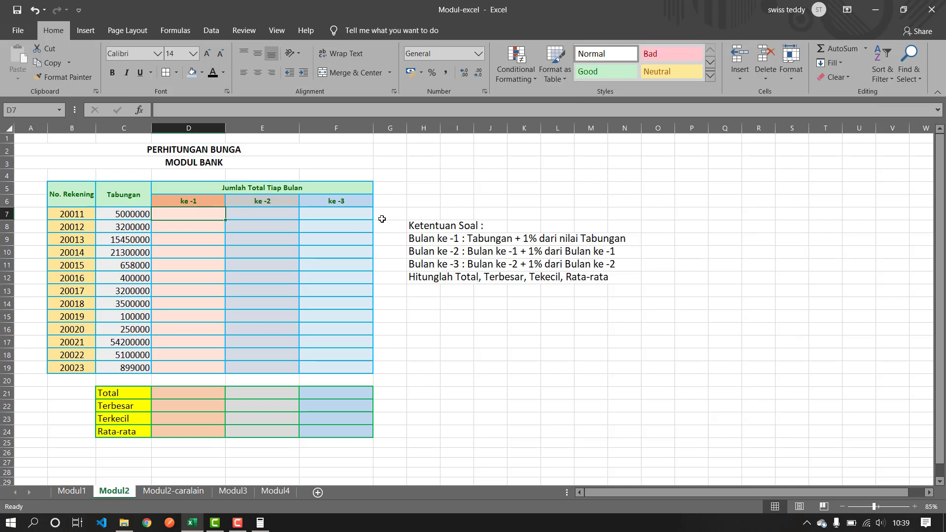
type("=")
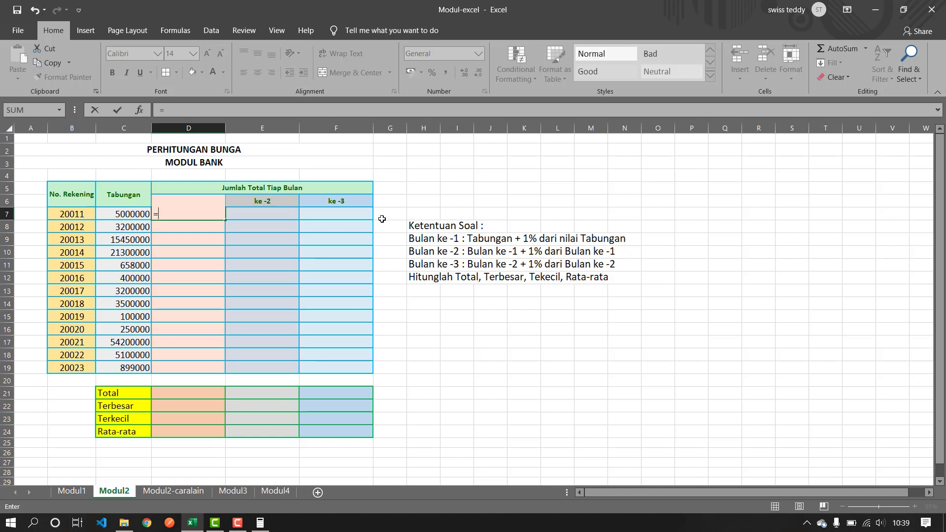
type("C7")
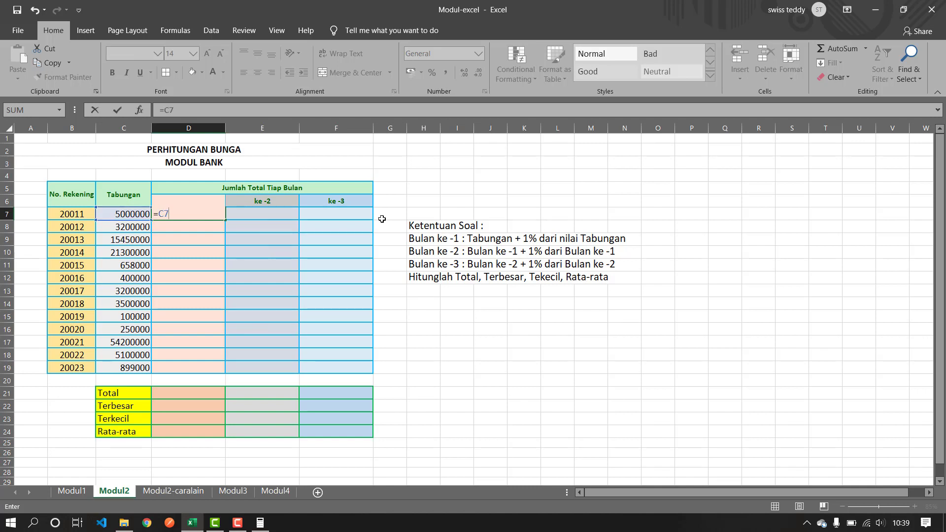
type("+1%")
key("Return")
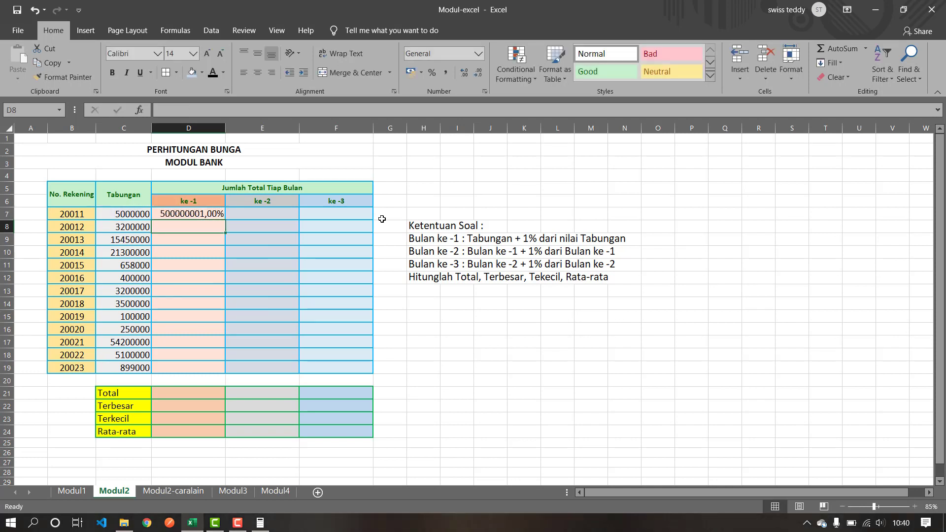
Correct the month 1 formula in cell D7 to =C7+(1%*C7) so that the 1% is taken from the savings amount
scroll(181, 214, "up", 2, "ctrl")
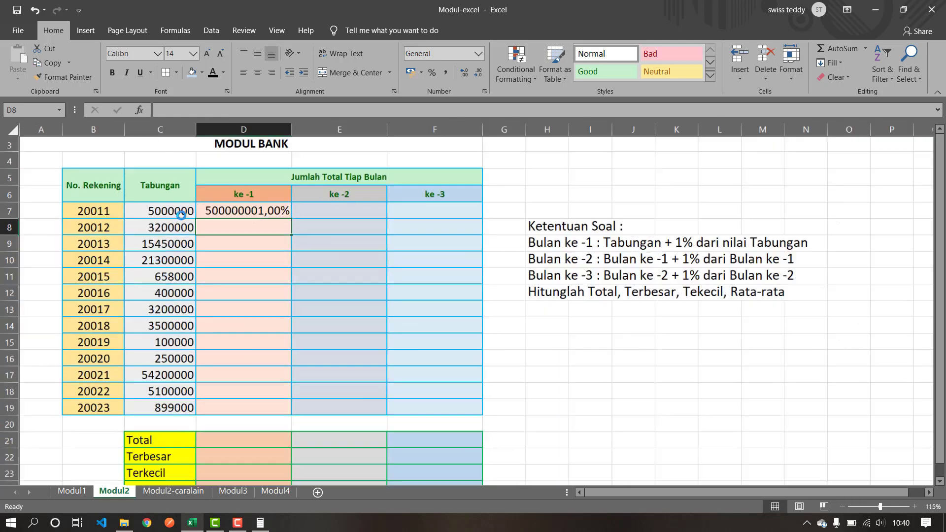
scroll(182, 215, "up", 1, "ctrl")
scroll(296, 208, "up", 1)
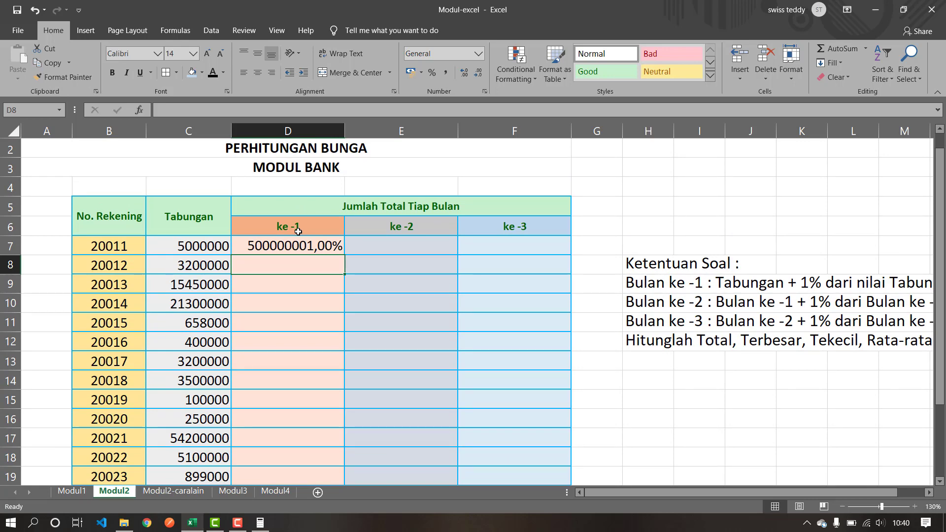
scroll(297, 231, "down", 2, "ctrl")
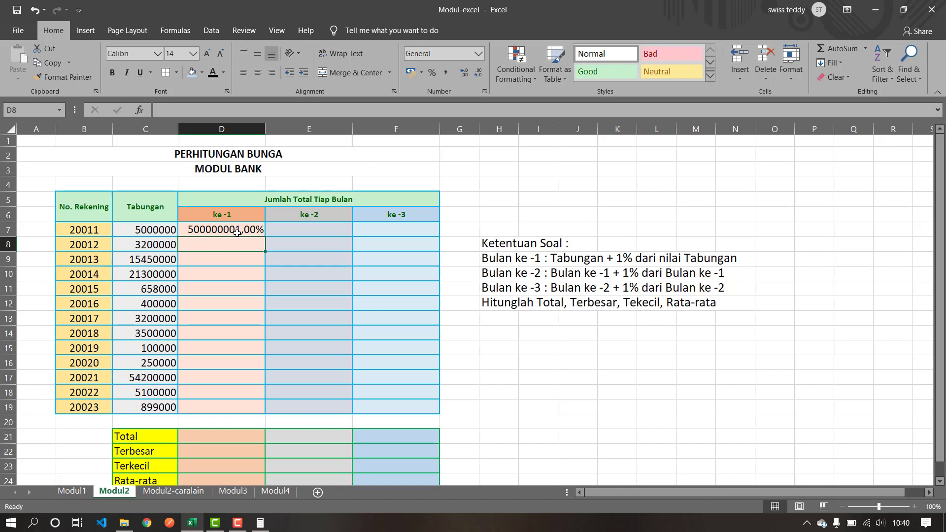
left_click(236, 232)
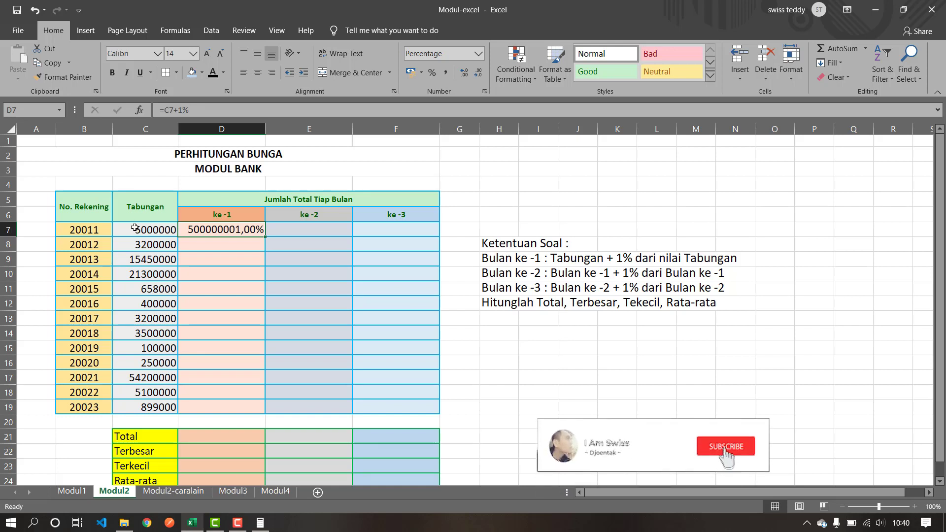
double_click(225, 227)
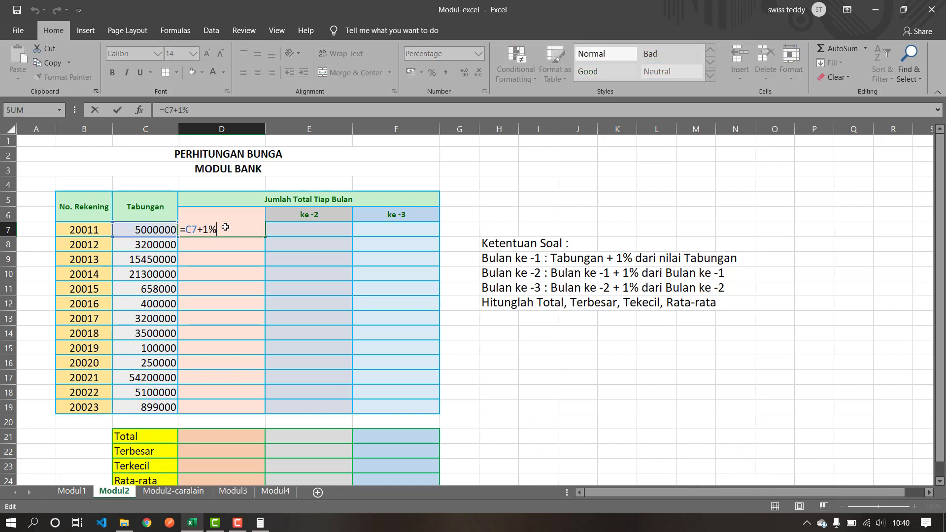
key("BackSpace")
key("BackSpace")
type("+")
type("(1%*c7")
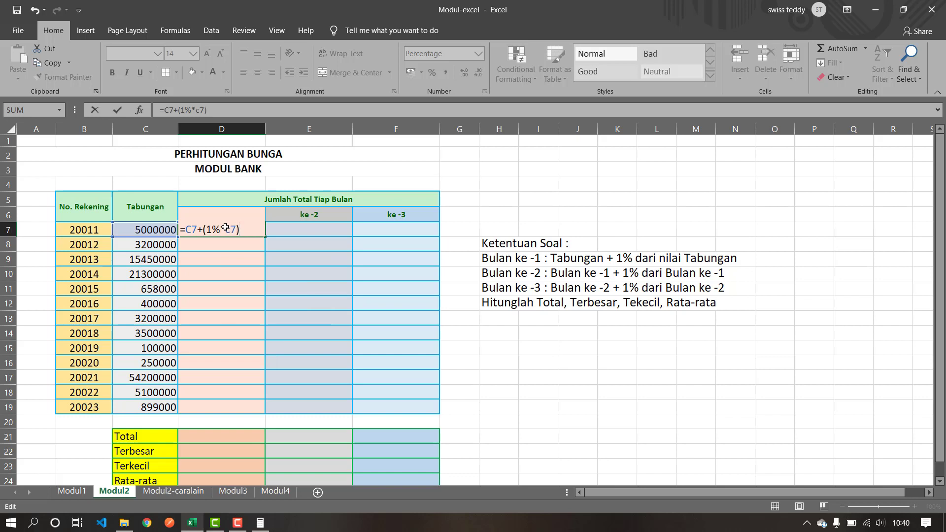
key("Return")
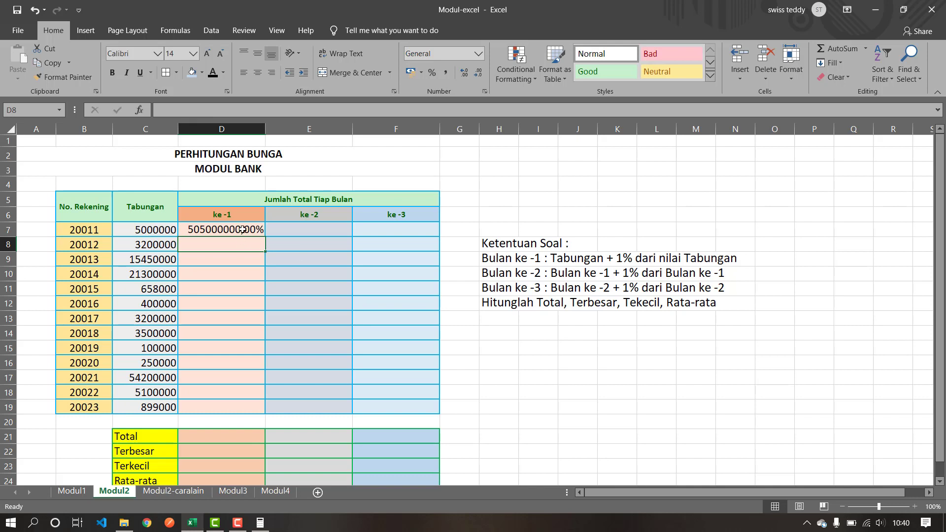
Set the number format of cell D7 to General
left_click(243, 229)
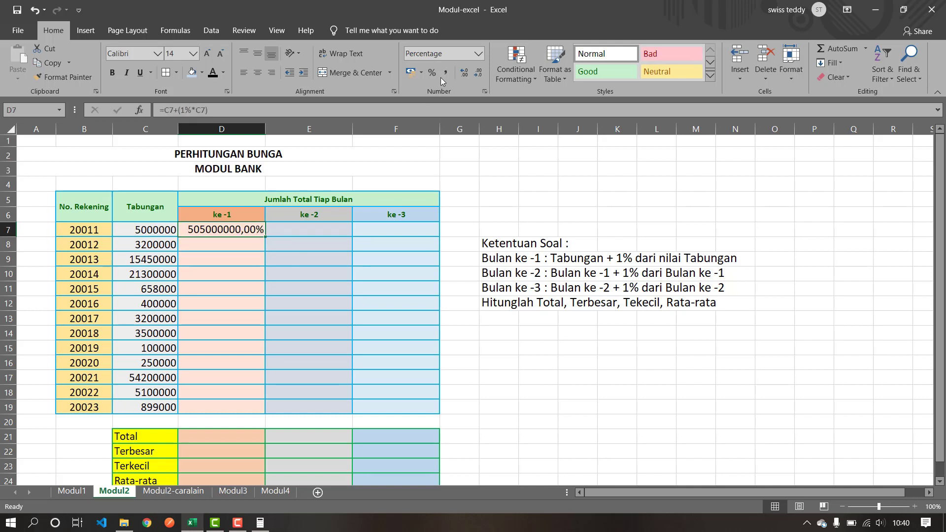
left_click(476, 54)
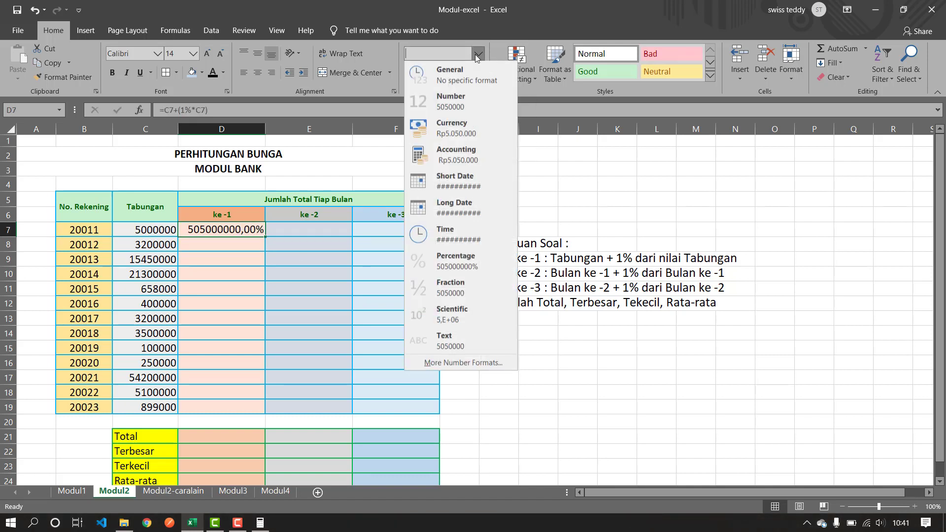
left_click(461, 83)
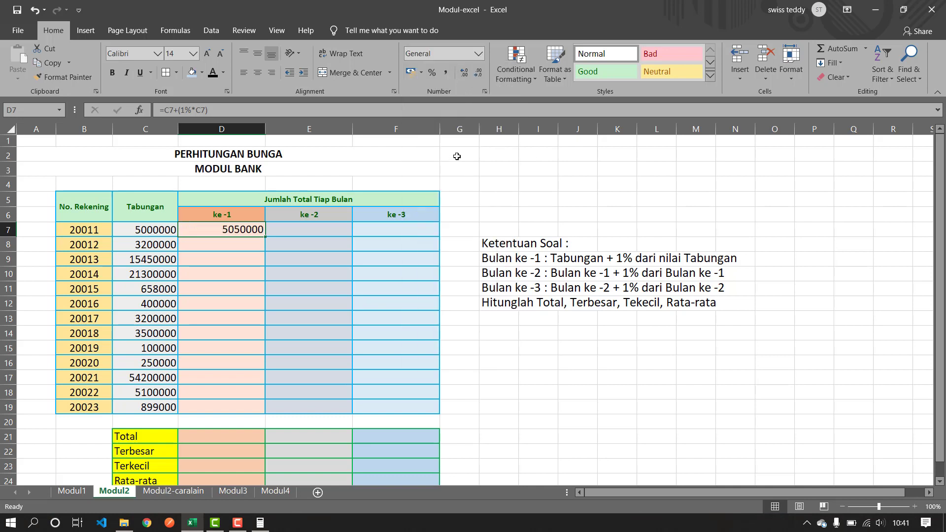
left_click(502, 197)
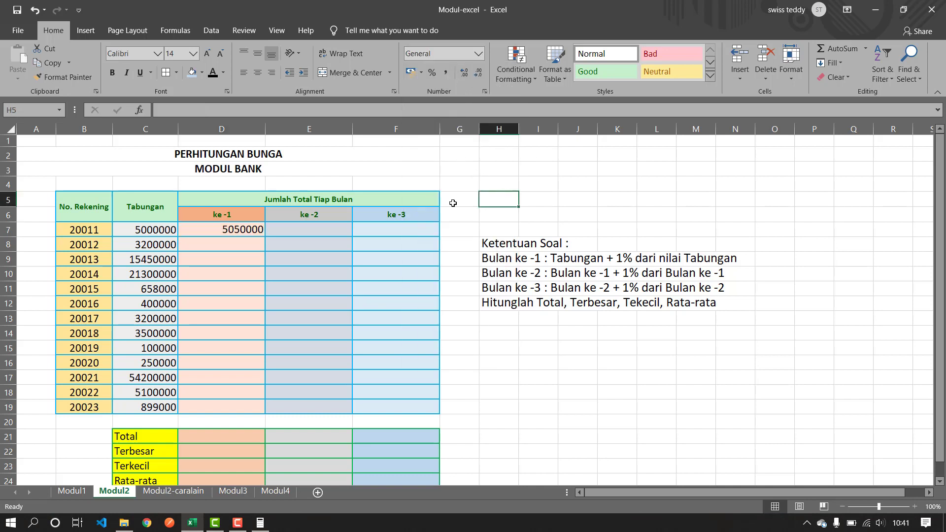
Compare the month 1 total in D7 with the Calculator result, and close the Calculator
left_click(239, 230)
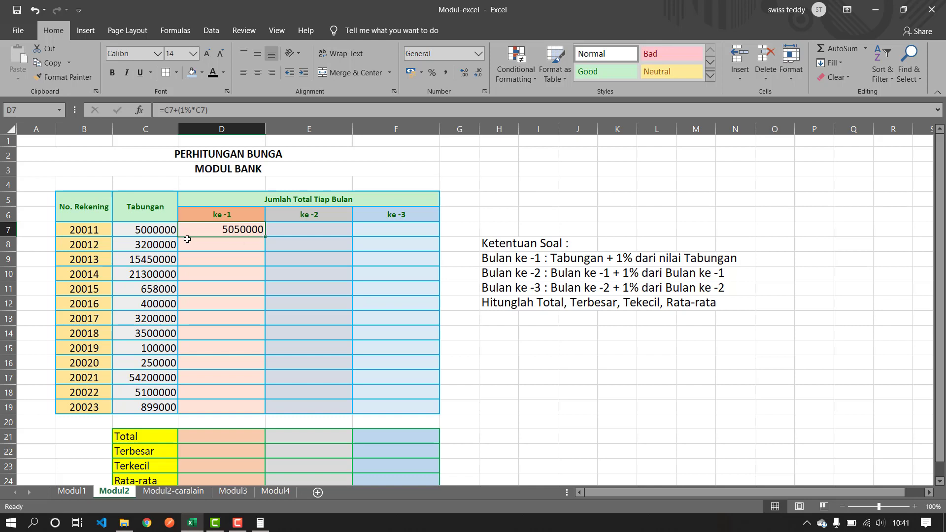
left_click(264, 520)
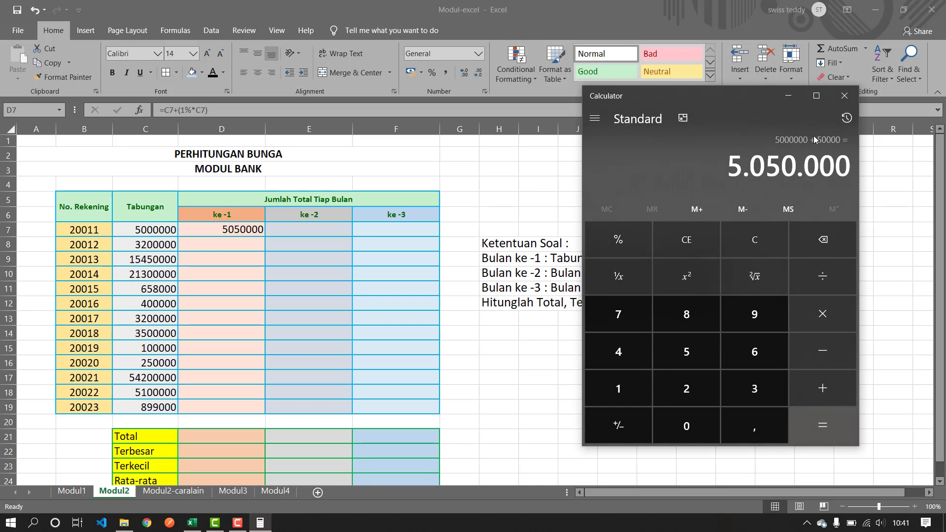
left_click(834, 102)
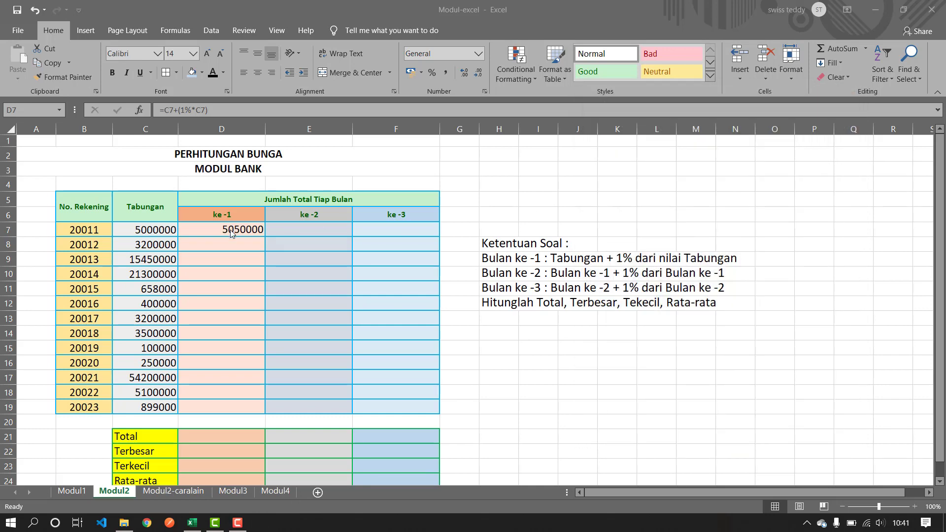
Fill the month 1 formula from D7 down through D19, and copy it across from D7 to E7 for month 2
left_click(233, 230)
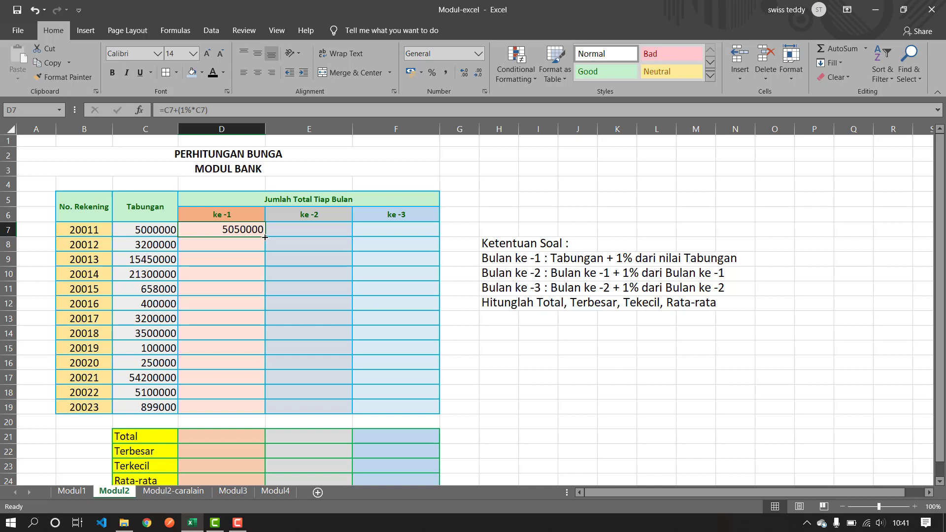
left_click_drag(265, 237, 261, 406)
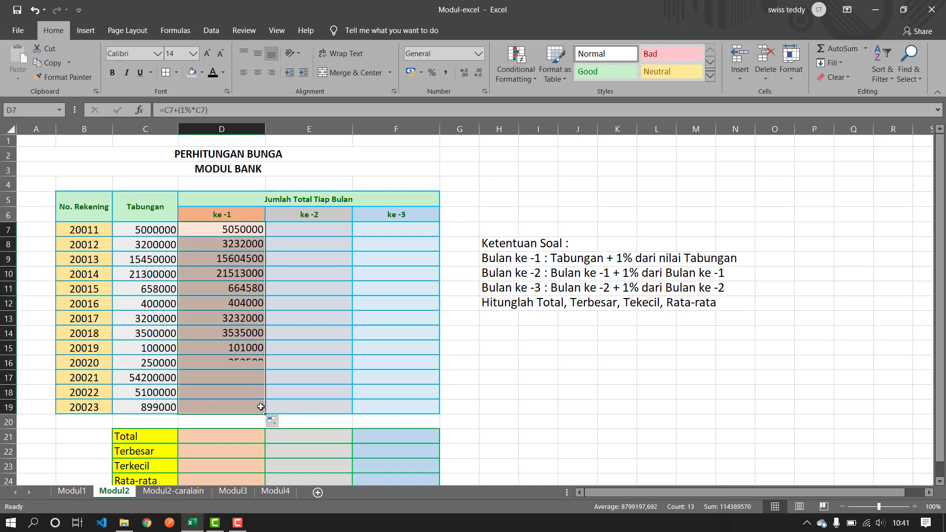
left_click(321, 229)
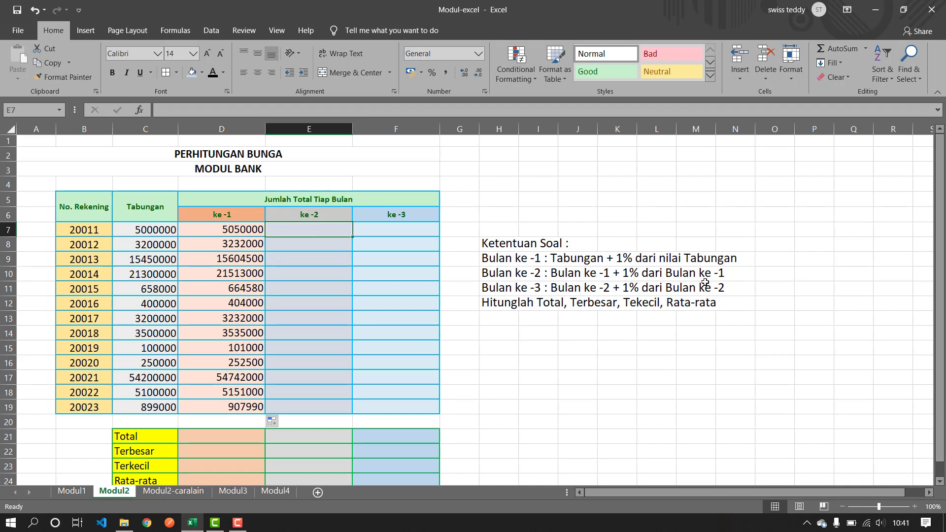
left_click(247, 226)
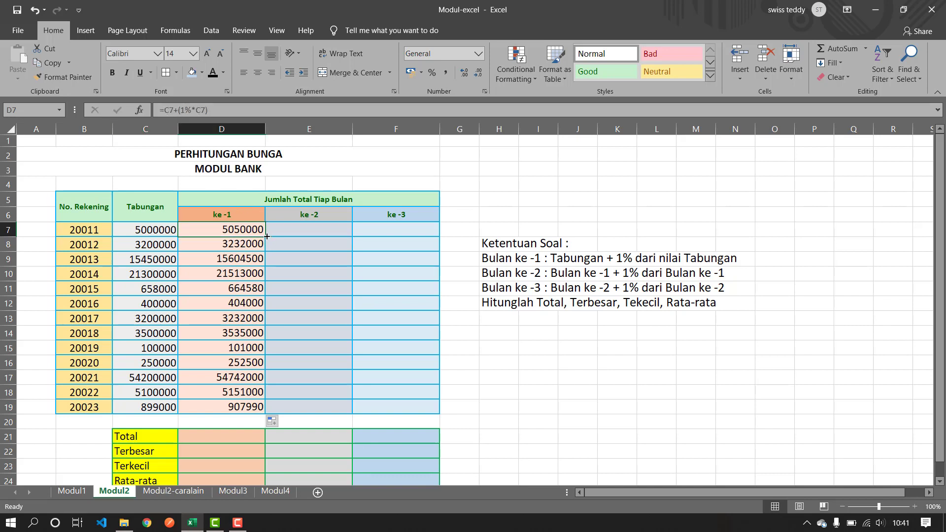
left_click_drag(267, 236, 323, 236)
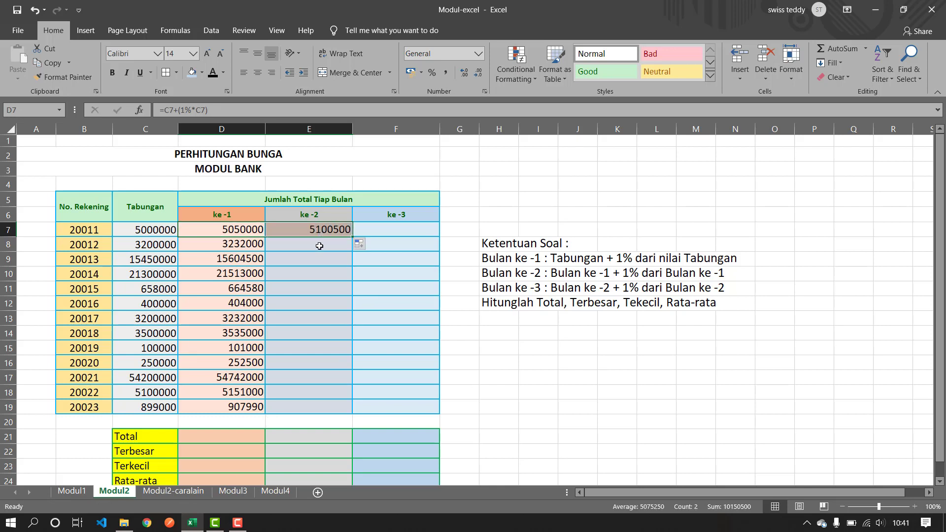
Compare the copied month 2 formula in E7 with the month 1 formula in D7, checking which cell it references
left_click(319, 246)
left_click(319, 230)
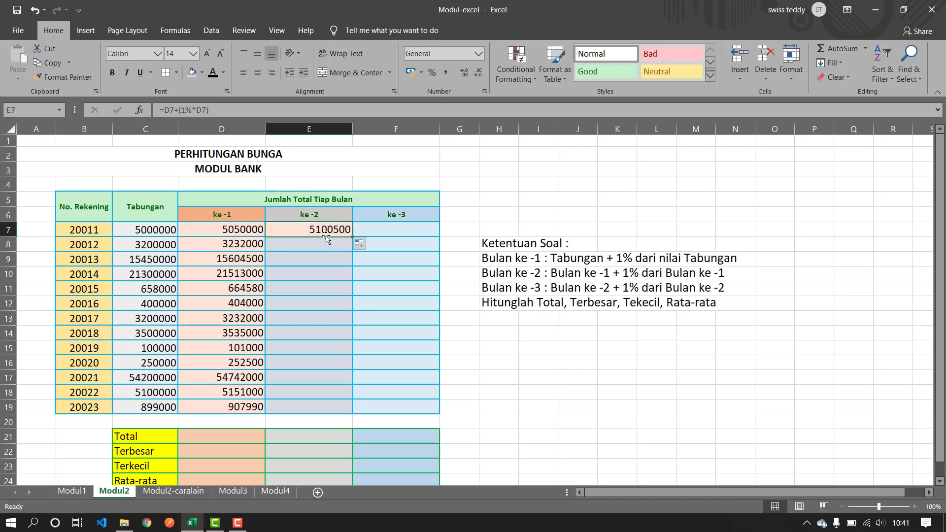
left_click(235, 231)
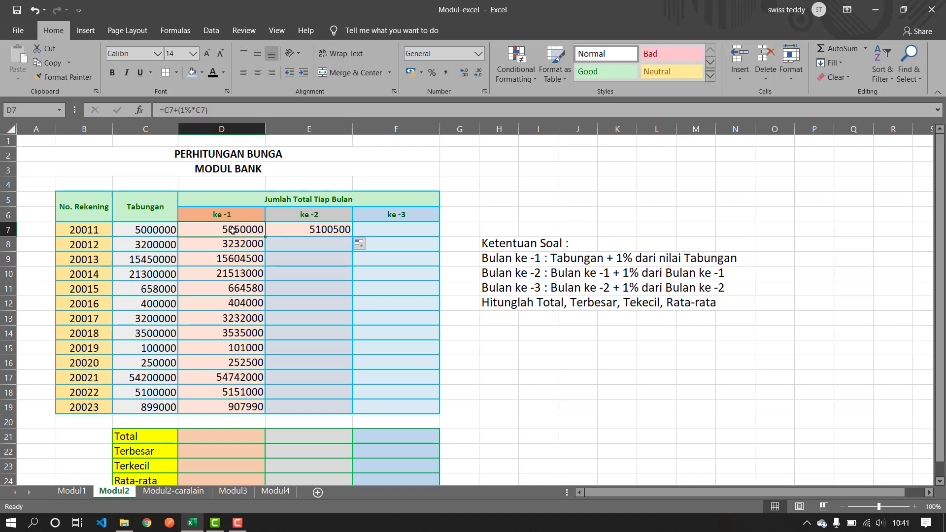
left_click(299, 229)
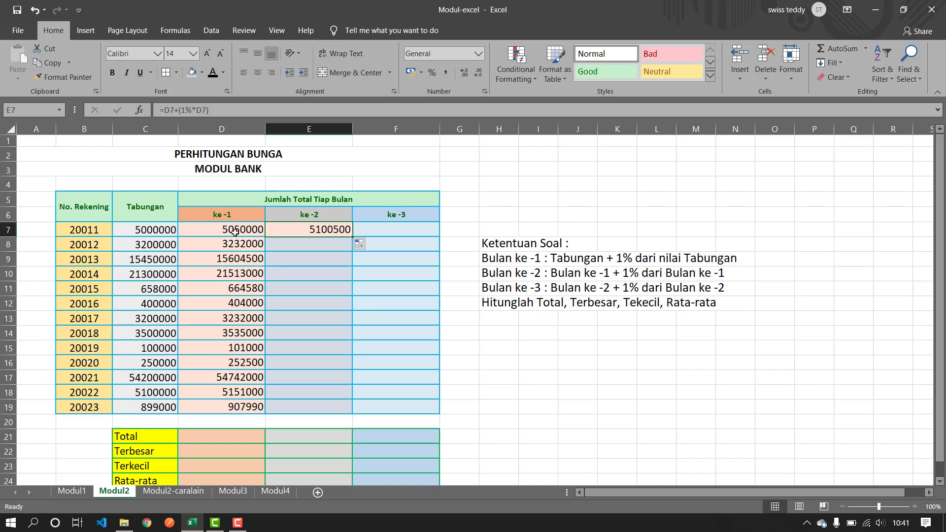
left_click(207, 111)
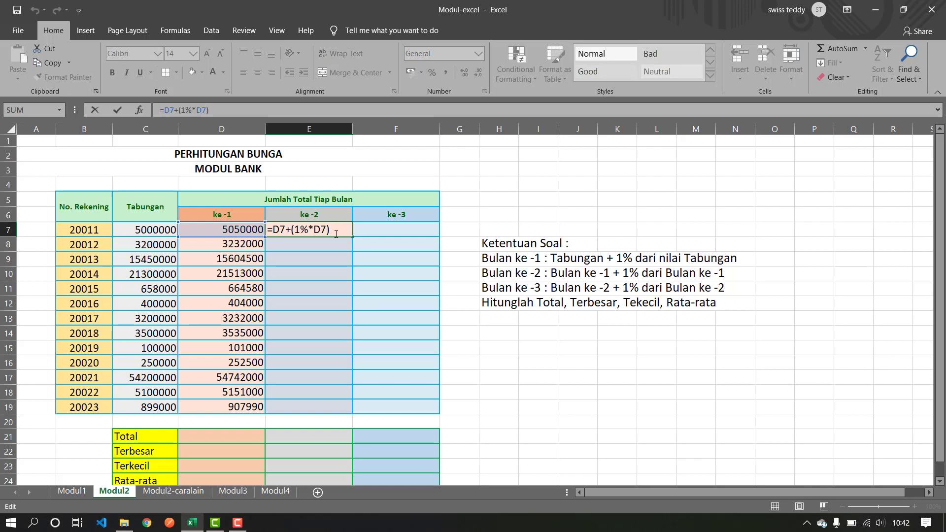
left_click(394, 232)
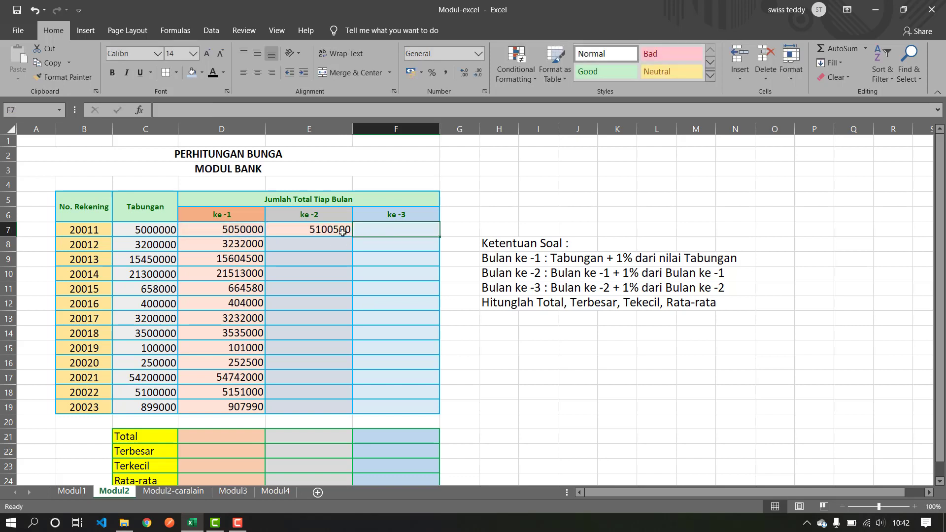
Copy the month 2 formula from E7 to F7 for month 3, and fill both month columns down through row 19
left_click(334, 232)
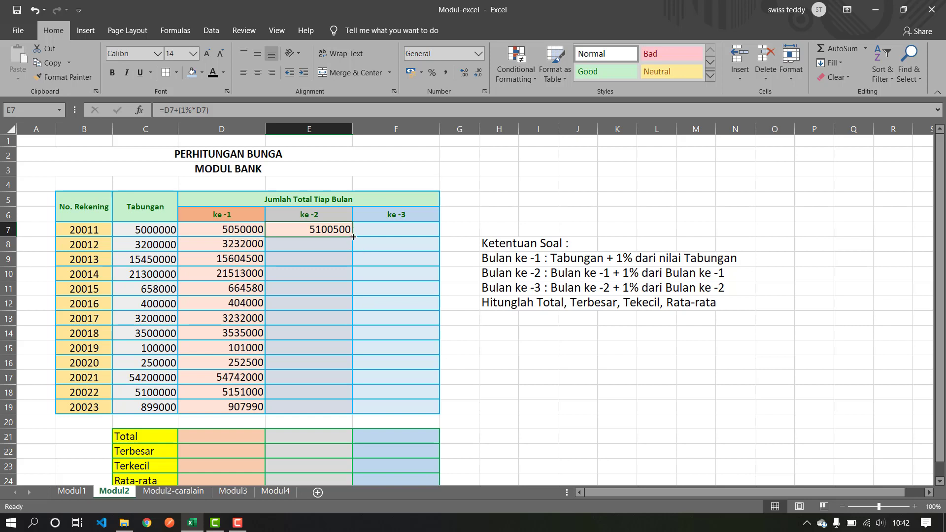
left_click_drag(353, 236, 409, 236)
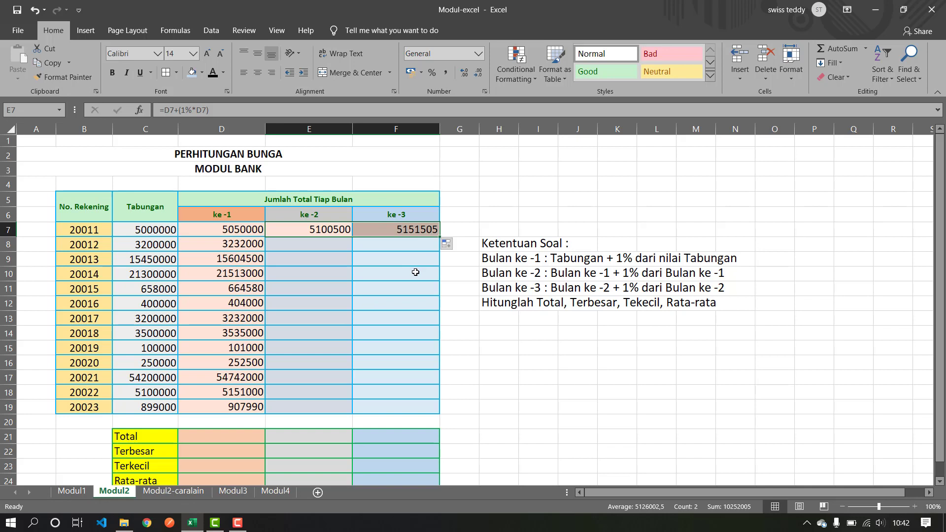
left_click(335, 232)
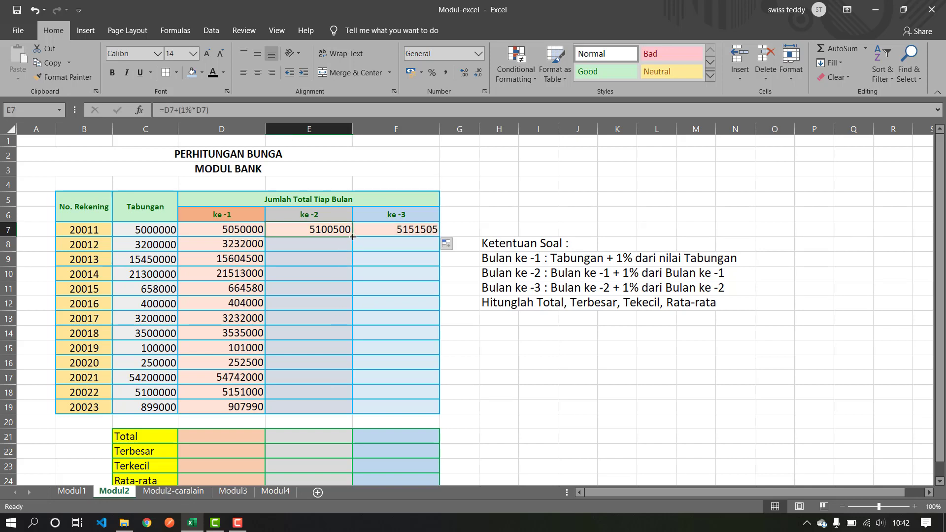
left_click_drag(352, 237, 357, 416)
left_click(424, 232)
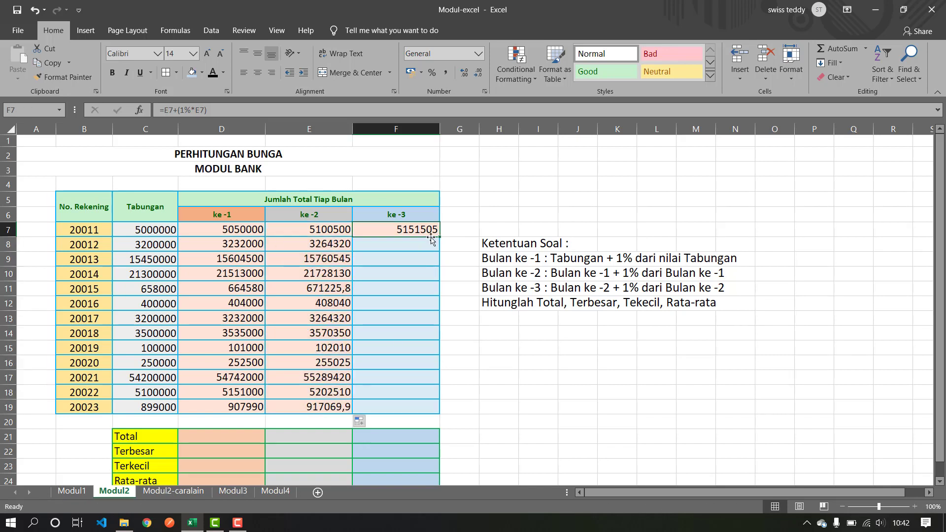
left_click_drag(440, 238, 441, 417)
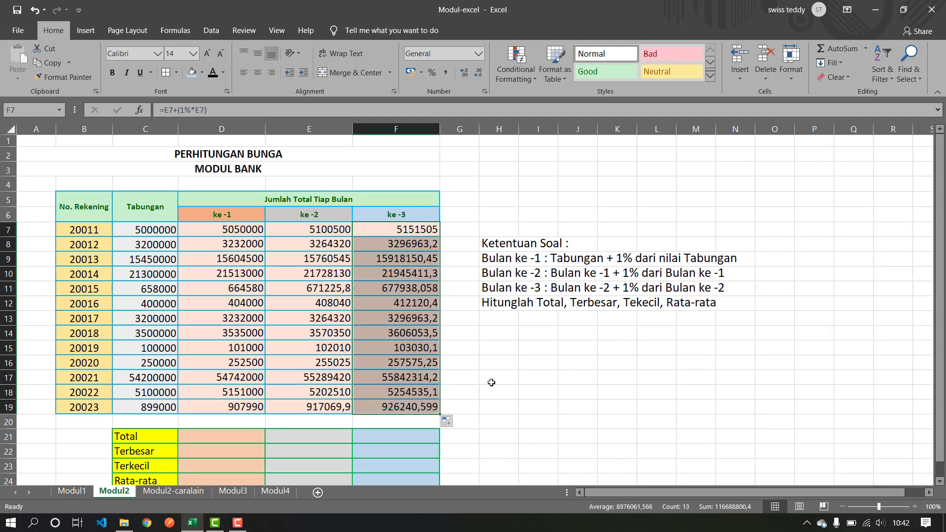
Enter the formula =SUM(D7:D19) in cell D21 for the month 1 total
scroll(490, 382, "down", 3)
scroll(498, 381, "up", 1)
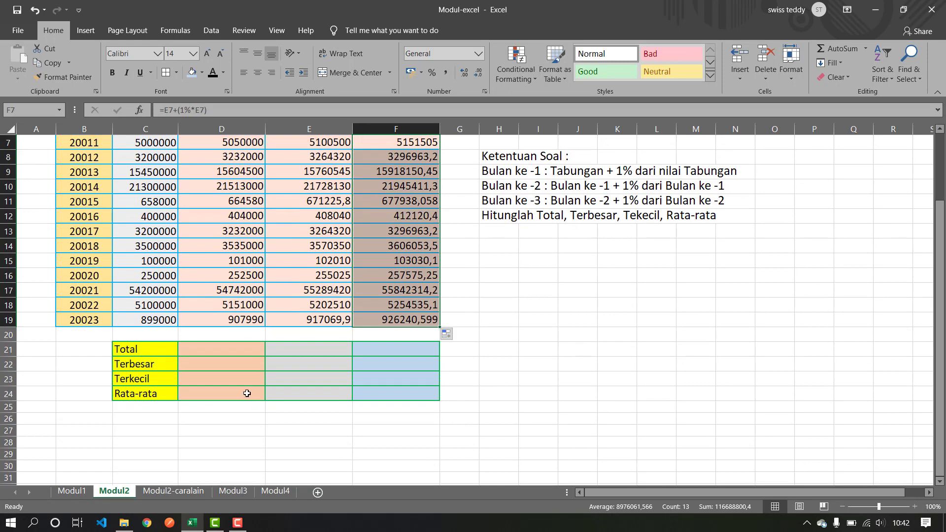
left_click(226, 351)
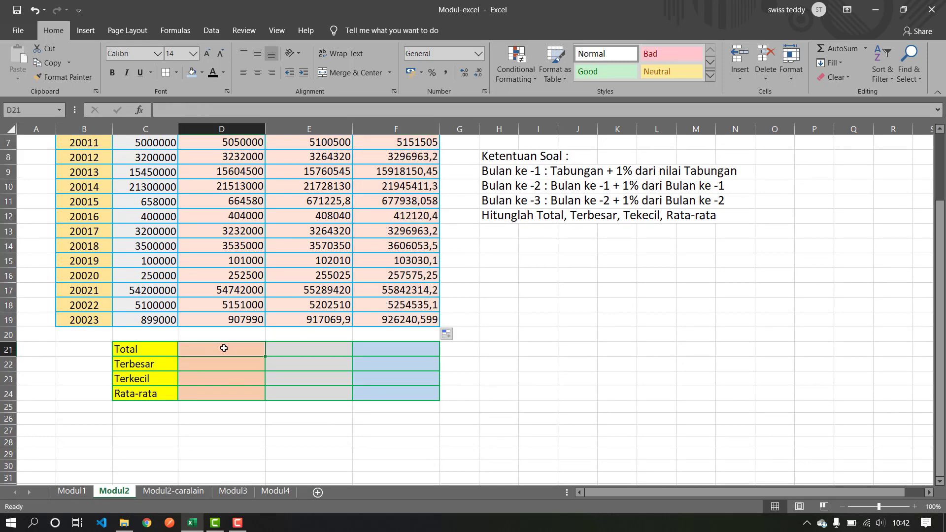
scroll(225, 352, "up", 2)
scroll(225, 352, "down", 1)
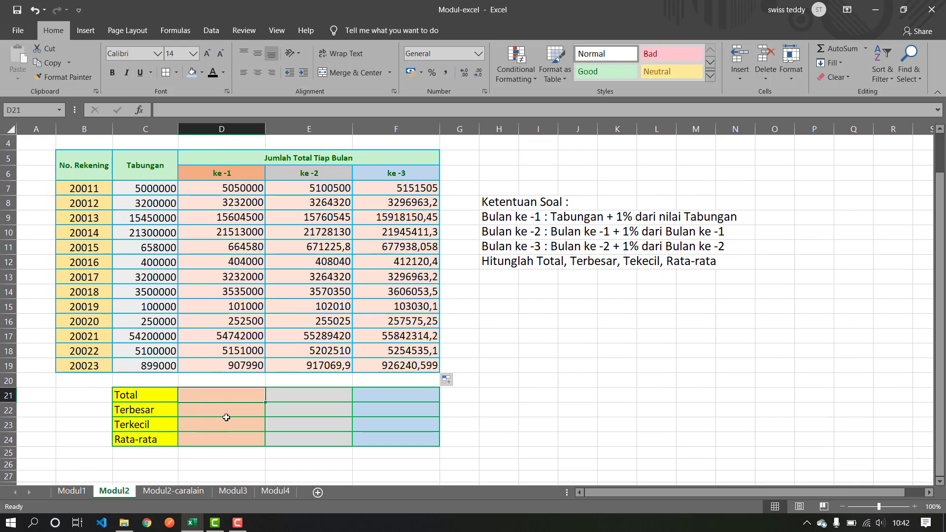
scroll(227, 413, "up", 1)
scroll(231, 437, "down", 1)
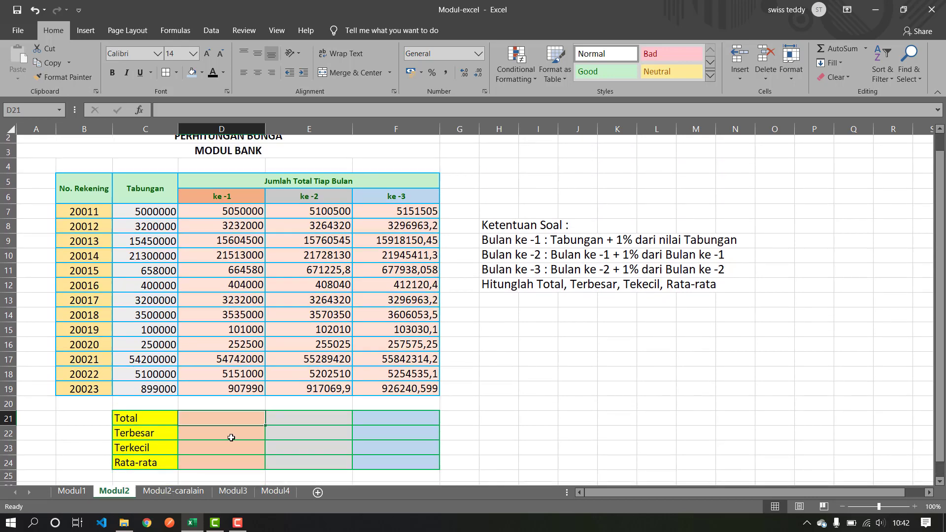
scroll(231, 437, "down", 1)
scroll(235, 404, "up", 2)
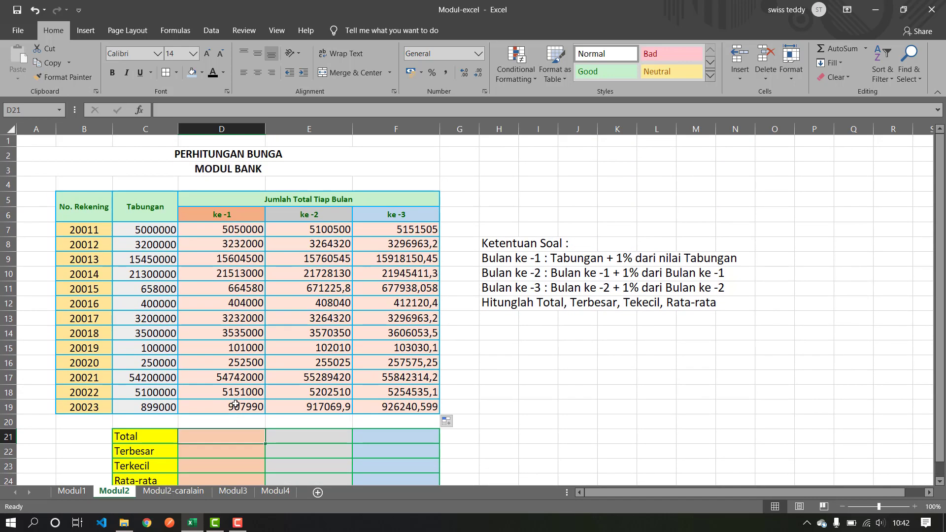
scroll(235, 403, "down", 1)
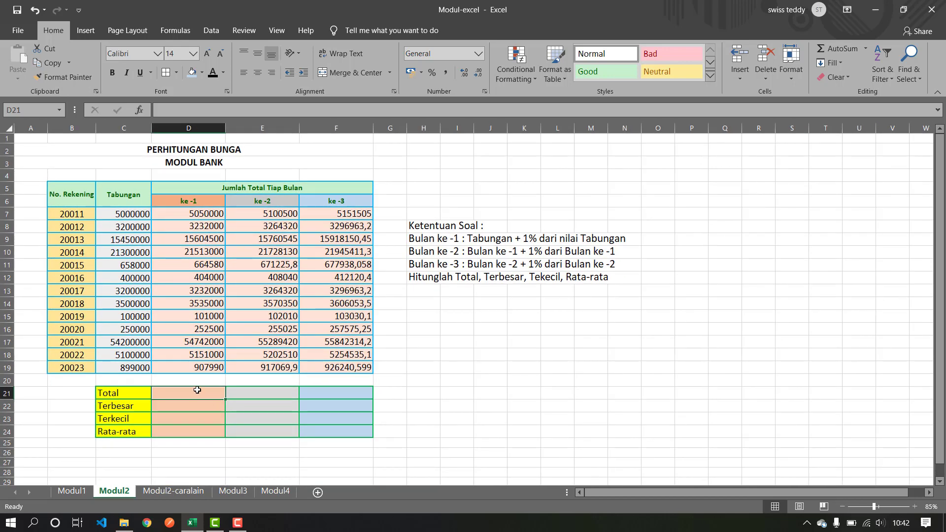
type("=")
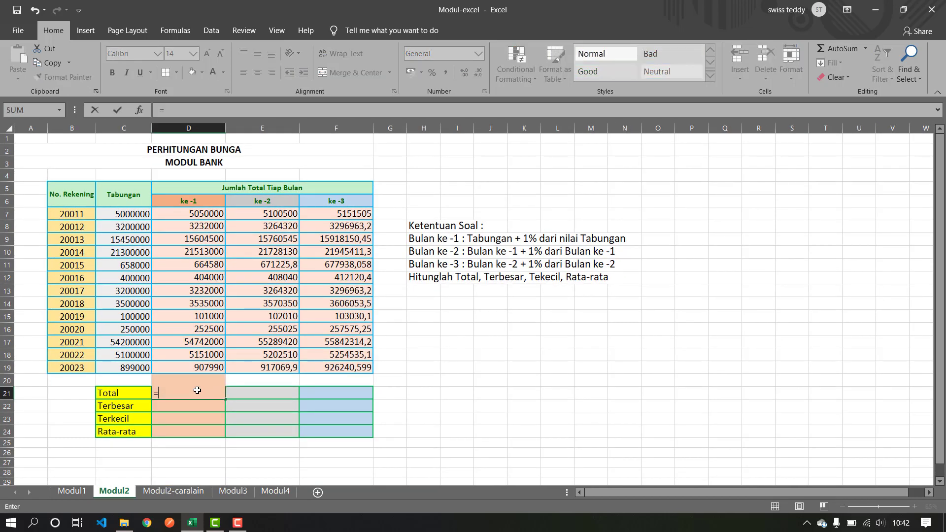
type("sum")
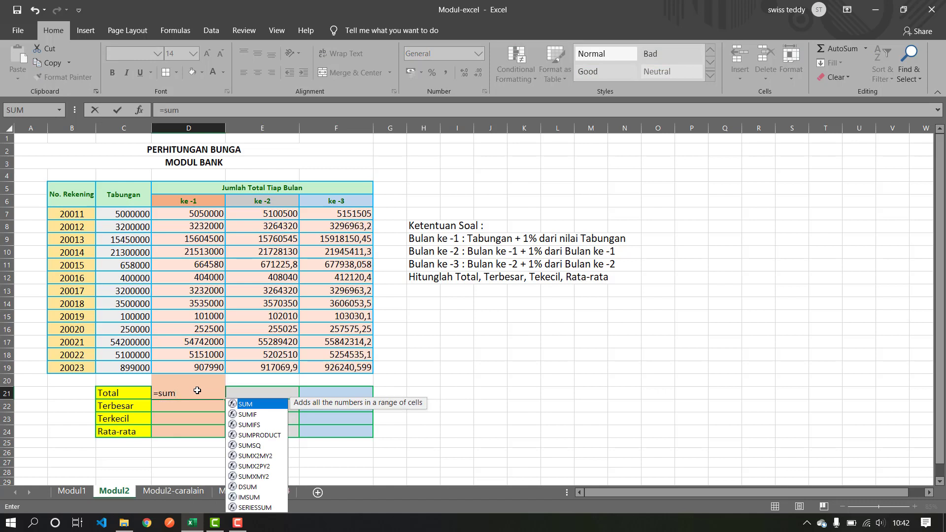
type("(")
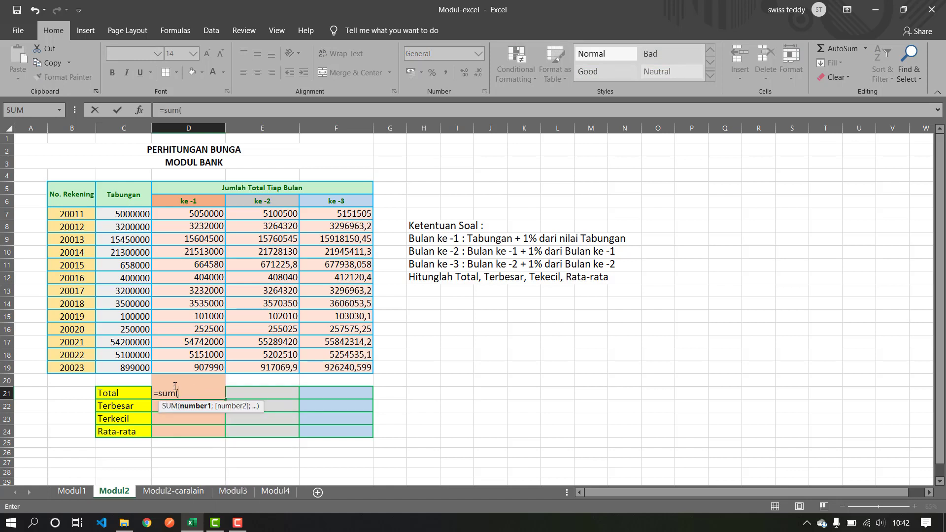
left_click(204, 217)
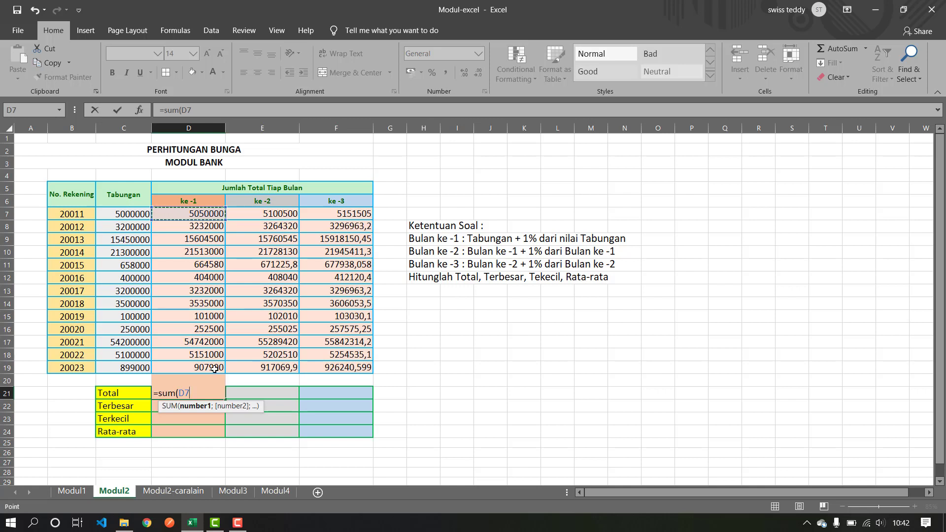
left_click_drag(197, 215, 213, 368)
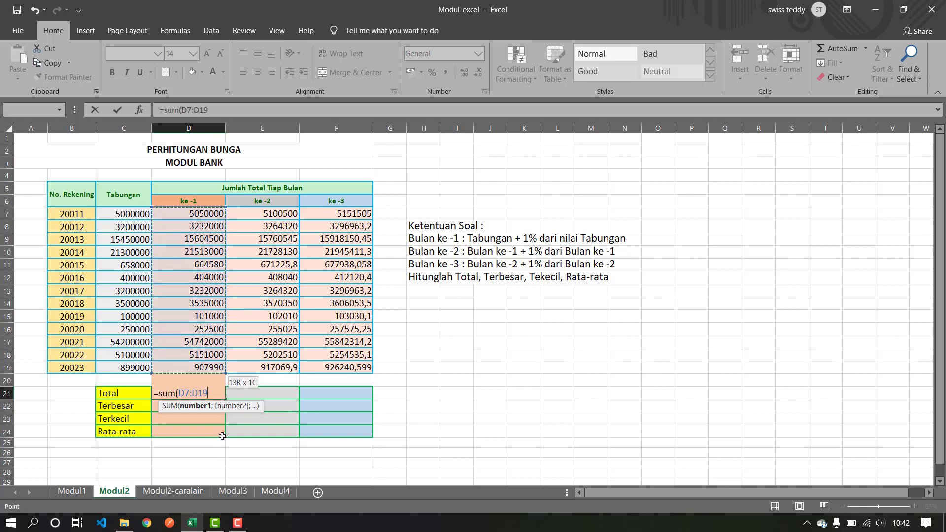
type(")")
key("Return")
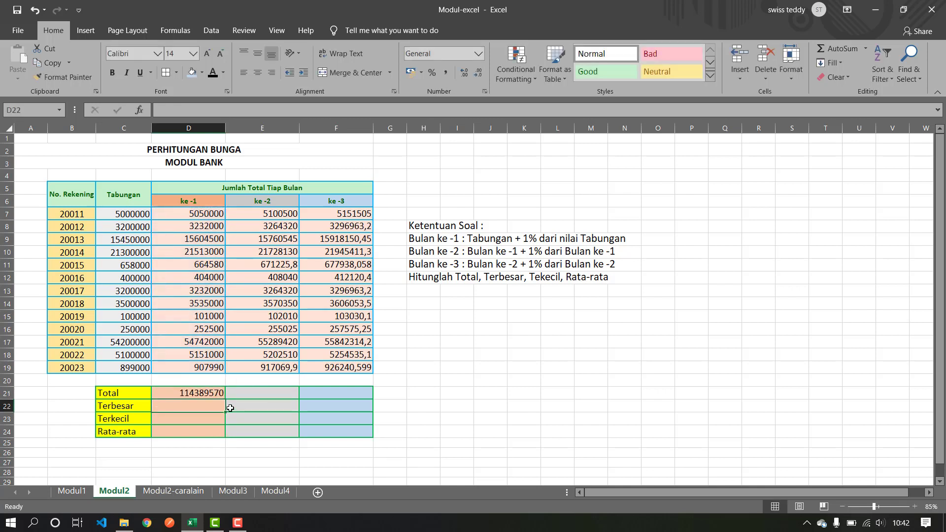
Fill the total formula from D21 across to F21 for months 2 and 3
left_click(197, 396)
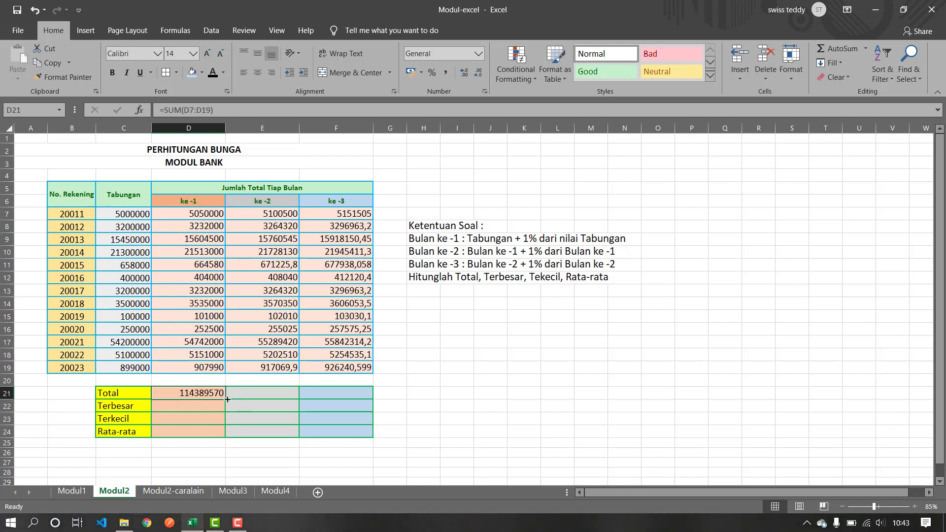
left_click_drag(227, 399, 376, 398)
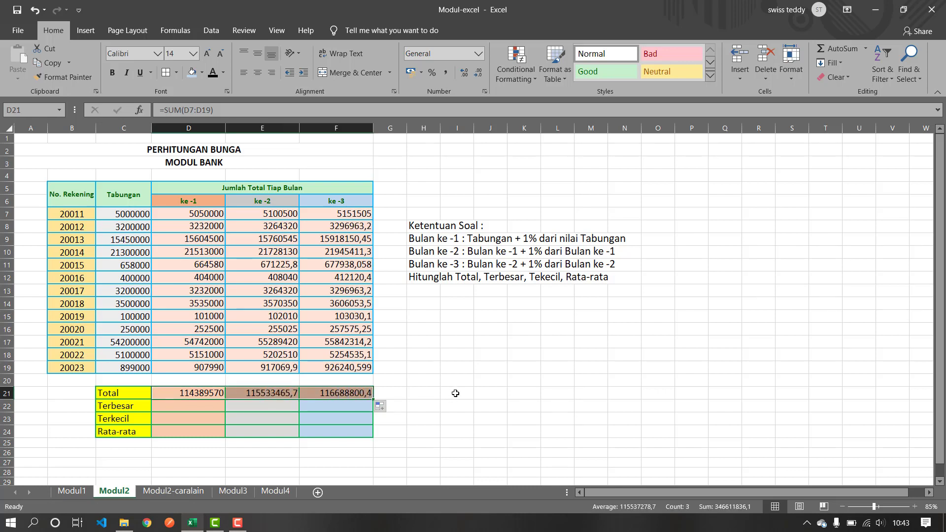
Enter =MAX(D7:D19) in D22 for the largest month 1 value and fill it across to F22
left_click(193, 408)
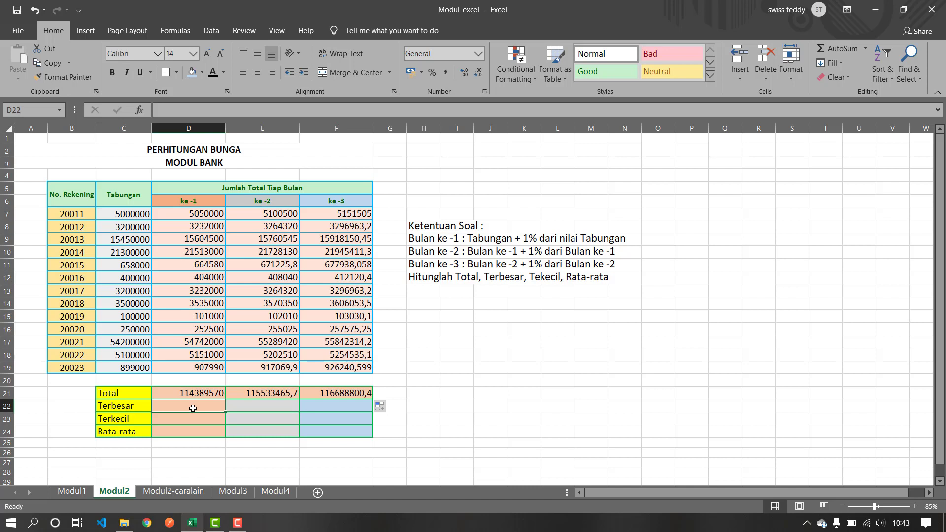
type("=MAX")
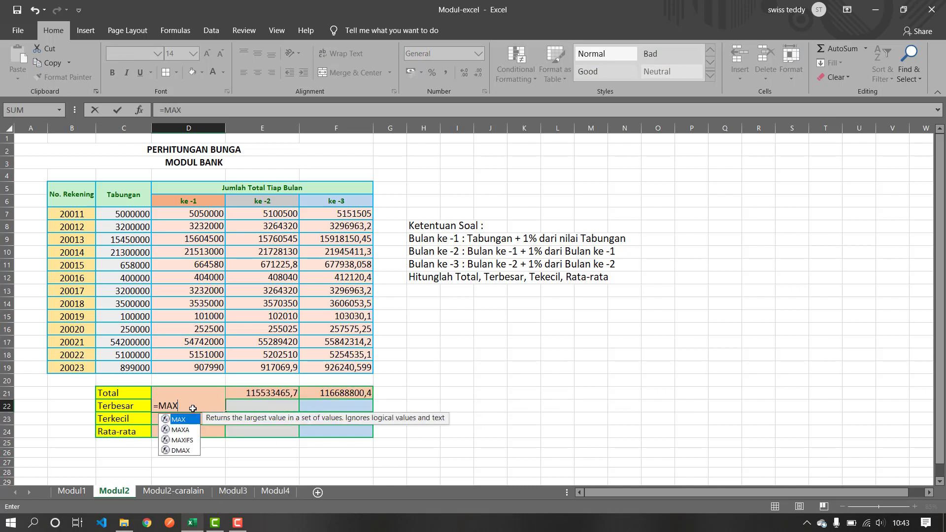
type("(")
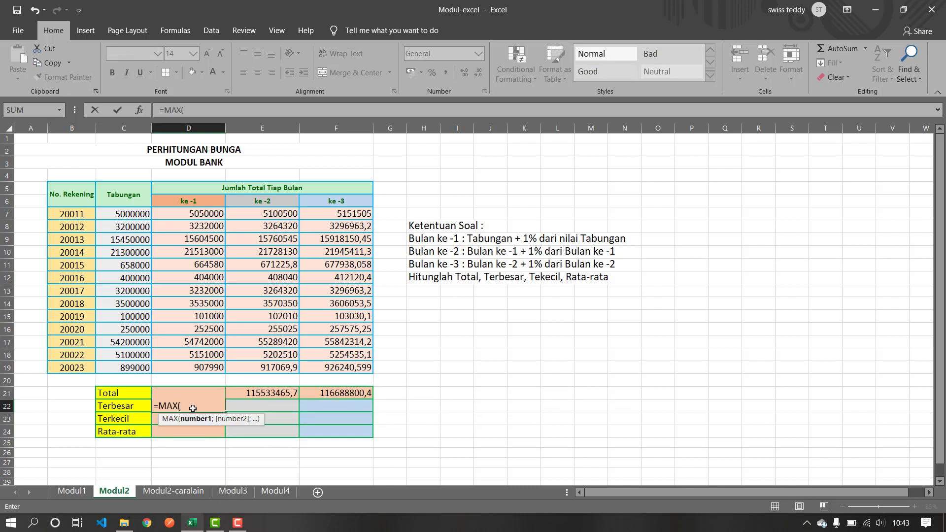
left_click(200, 214)
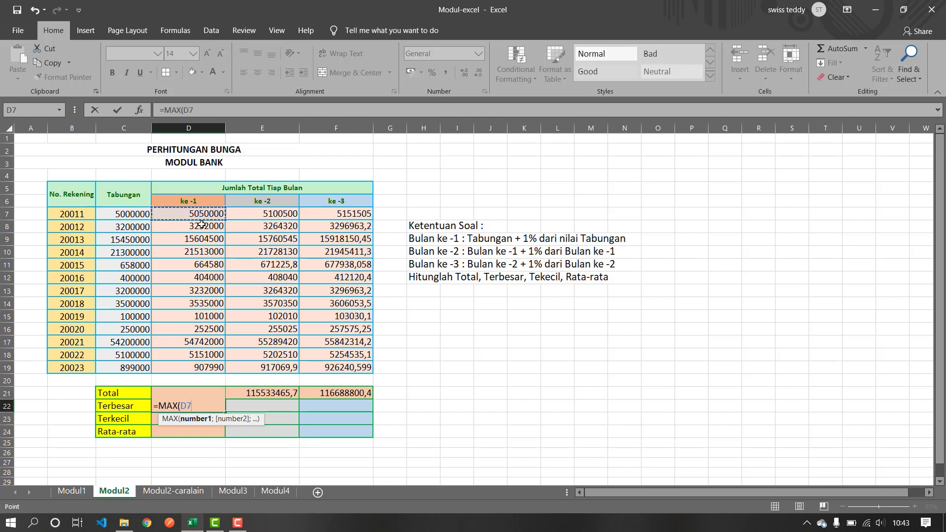
left_click(203, 369, "shift")
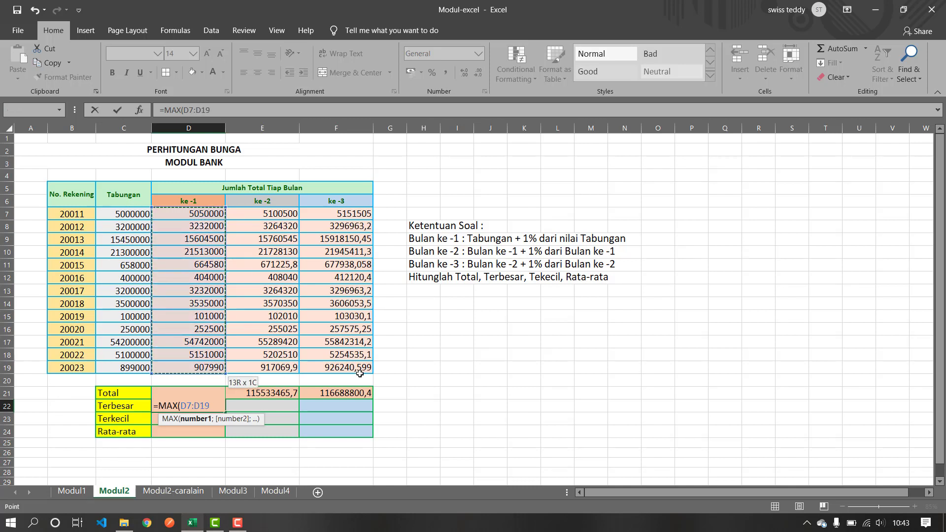
type(")")
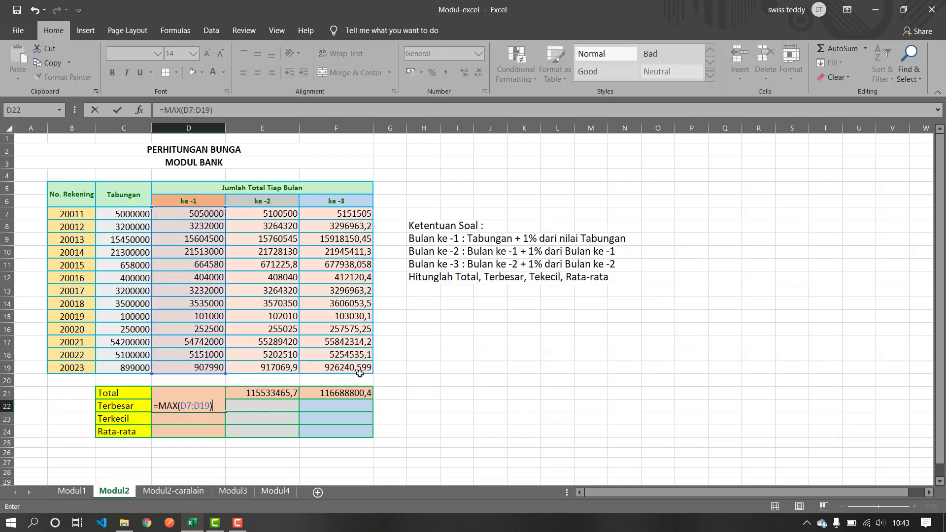
key("Return")
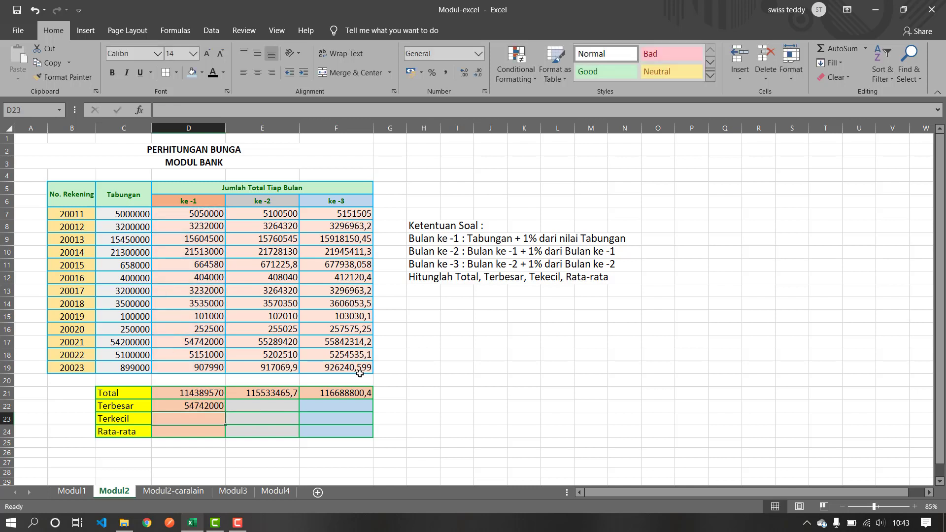
left_click(204, 406)
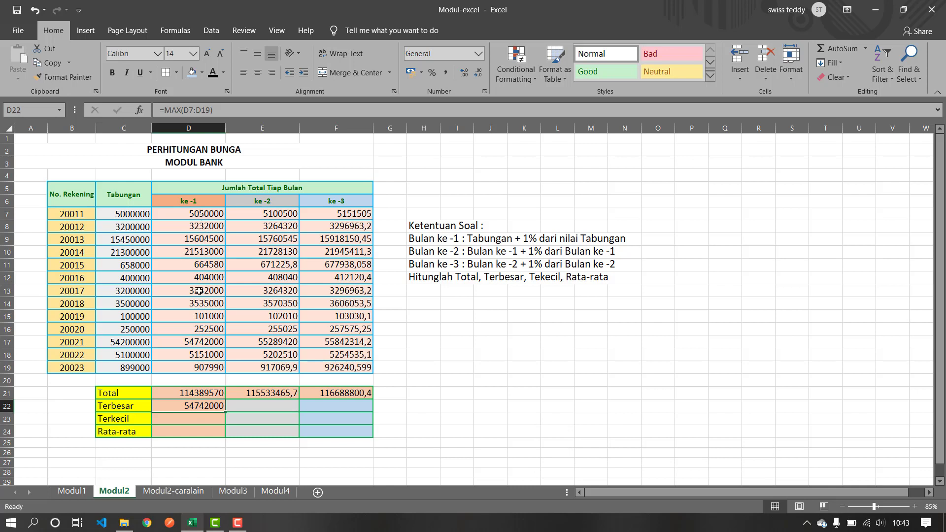
left_click_drag(225, 412, 346, 408)
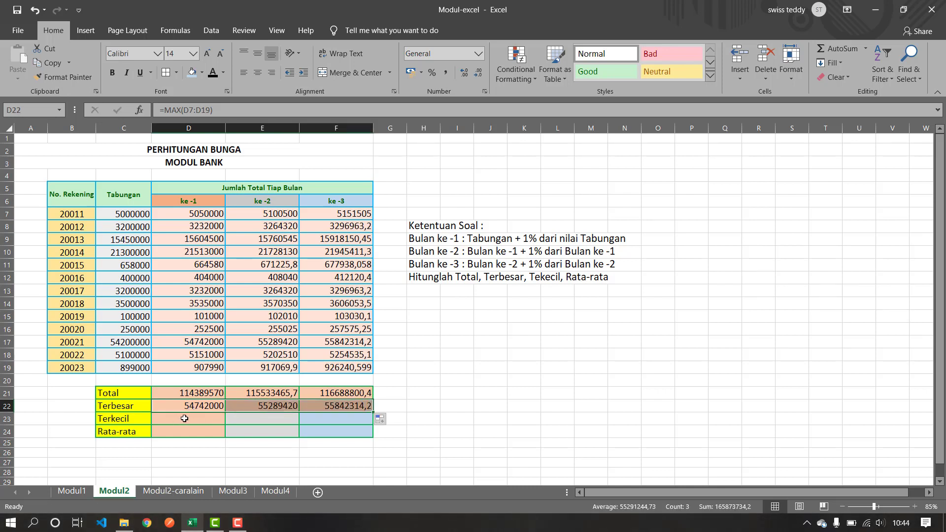
Enter the formula =MIN(D7:D19) in cell D23 for the smallest month 1 value
left_click(186, 417)
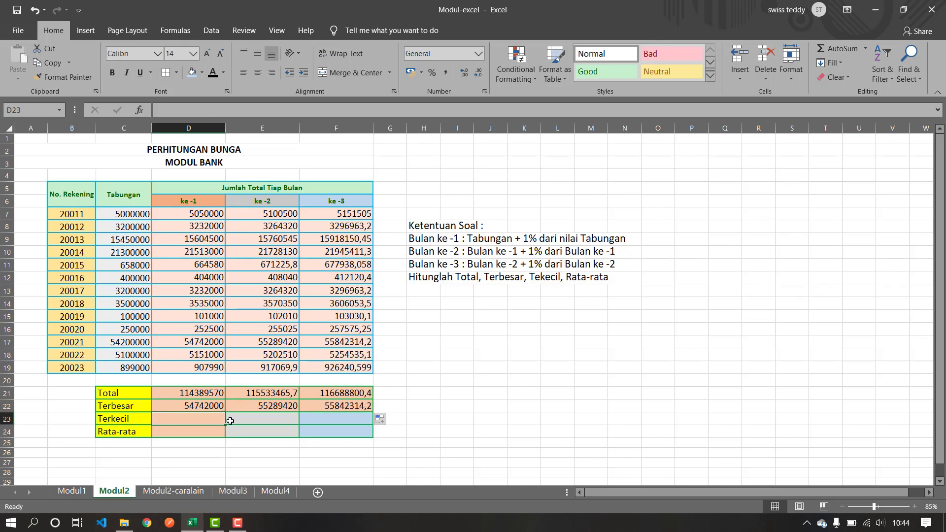
type("=MIN")
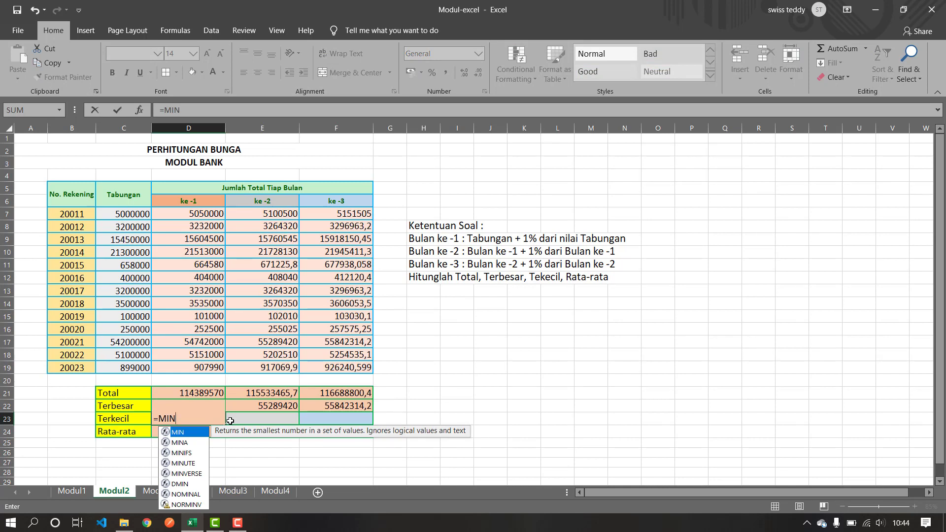
type("(")
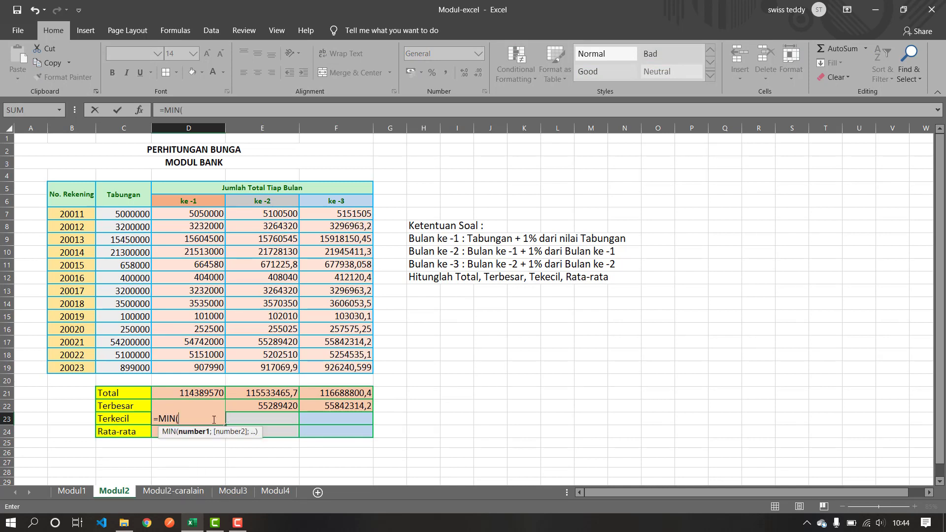
left_click(202, 214)
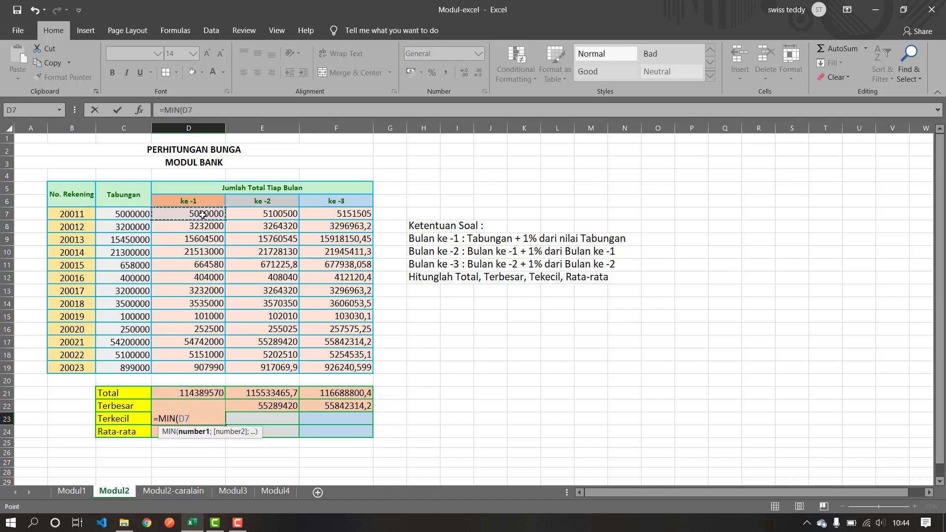
left_click(204, 368, "shift")
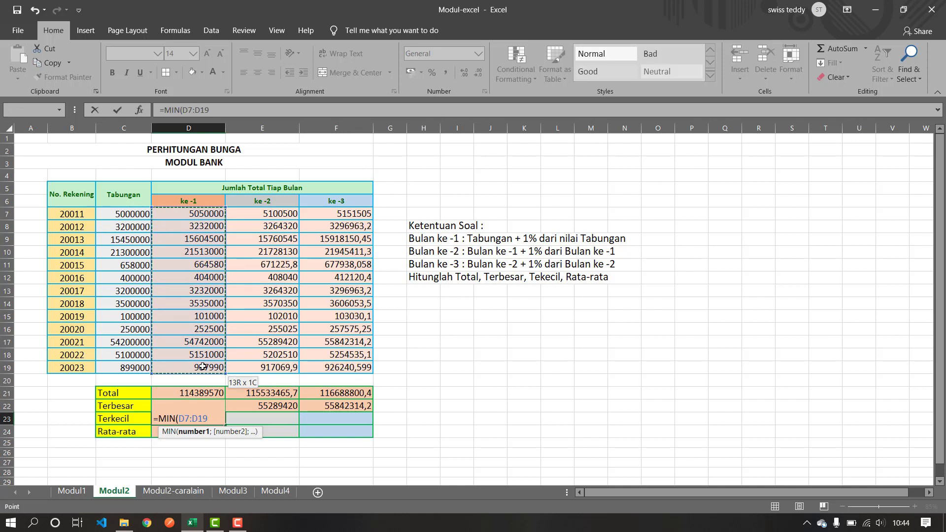
type(")")
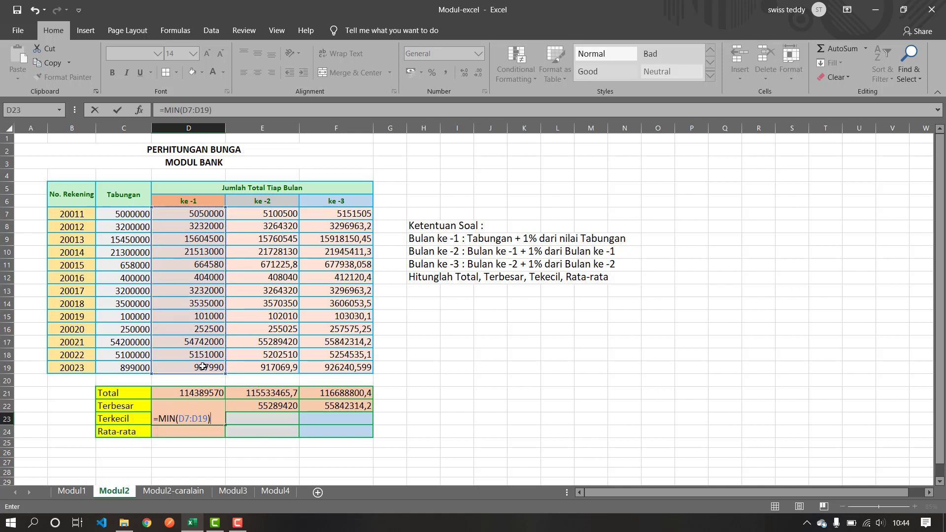
key("Return")
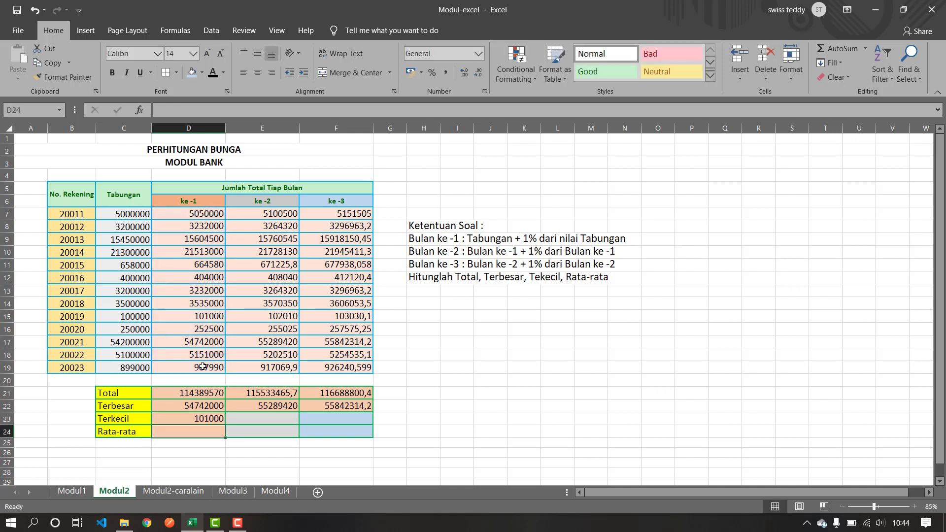
Fill the smallest-value formula from D23 across to F23 and check the results against cells E15 and F15
left_click(199, 419)
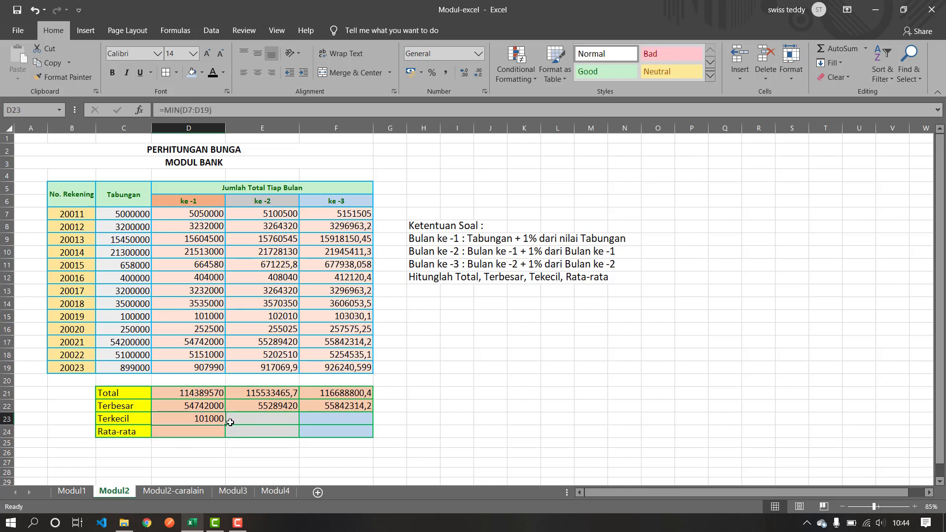
left_click_drag(226, 425, 345, 421)
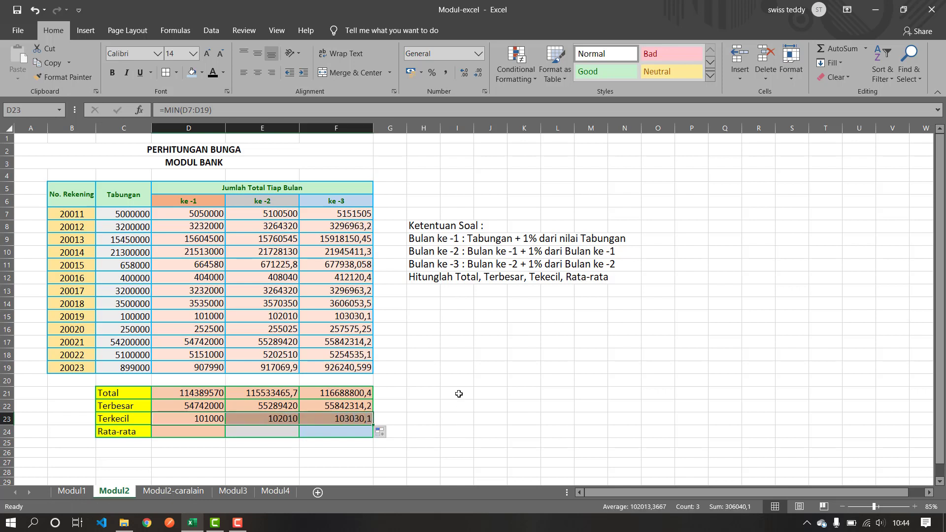
left_click(435, 389)
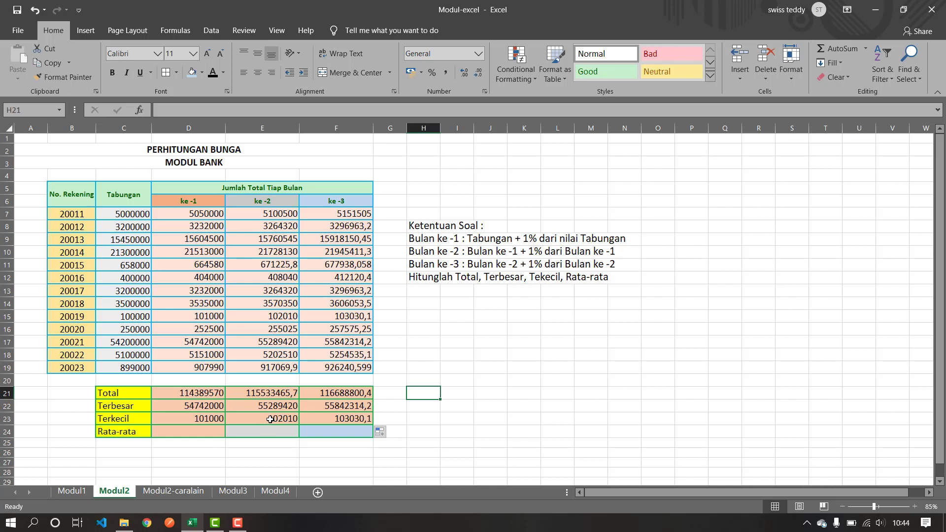
left_click(270, 317)
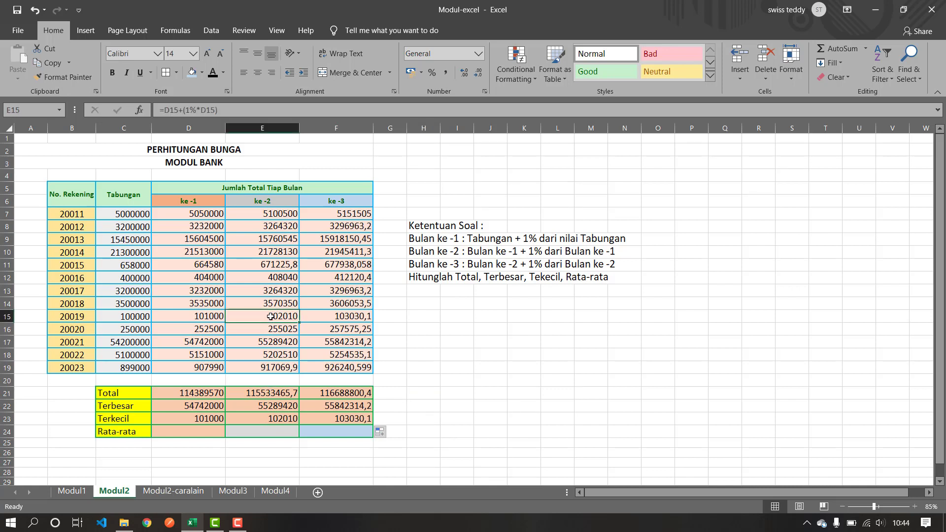
left_click(346, 419)
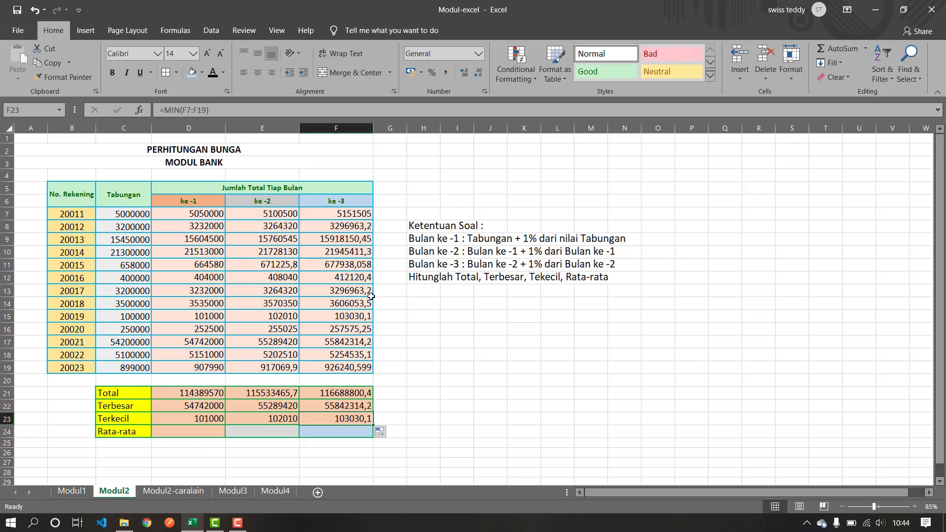
left_click(351, 317)
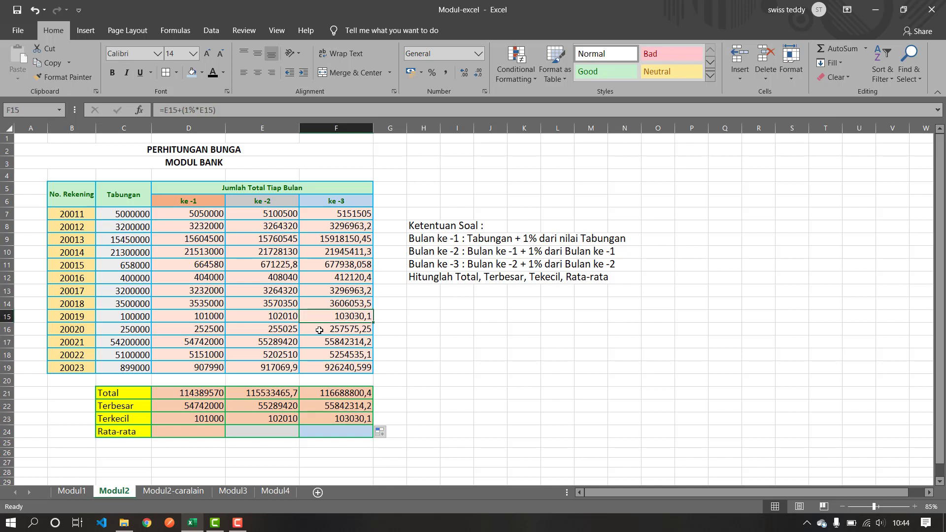
Enter the formula =AVERAGE(D7:D19) in cell D24 for the month 1 average
left_click(194, 429)
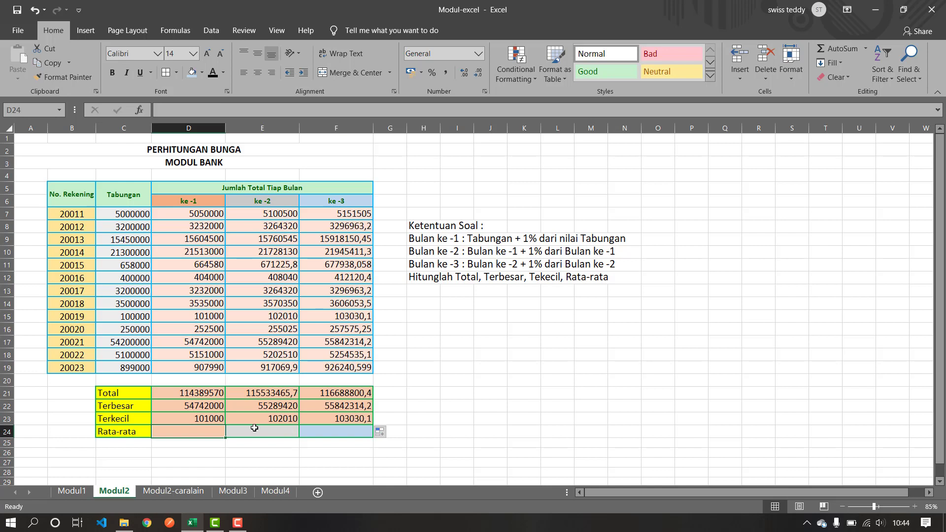
type("=")
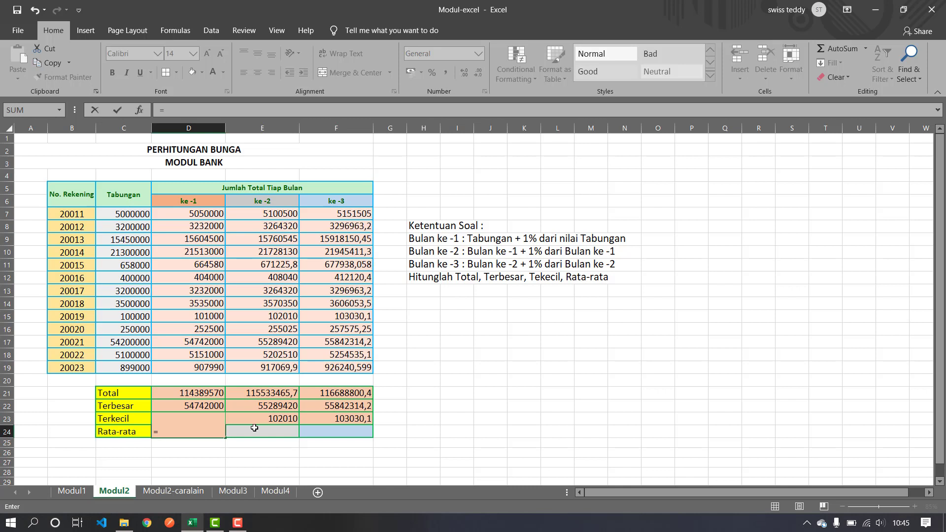
type("AVERAGE(")
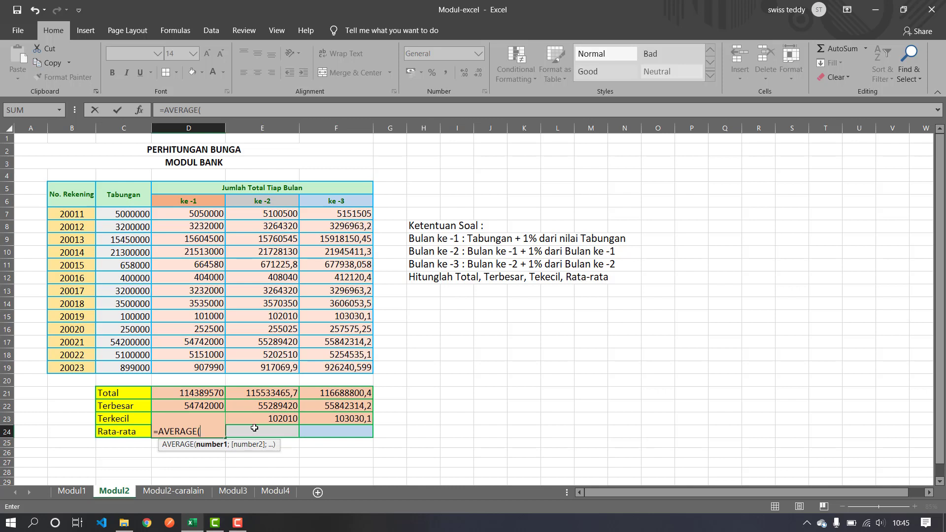
left_click(194, 213)
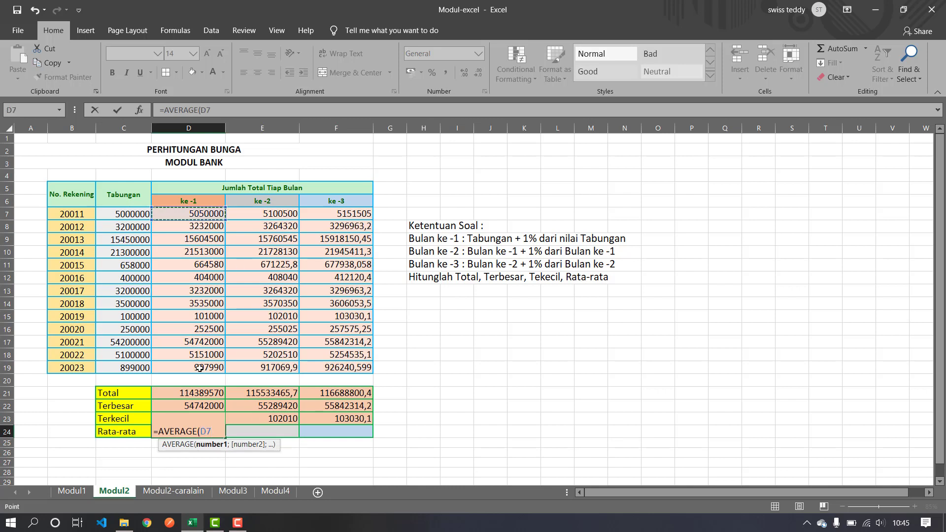
left_click_drag(199, 368, 213, 370)
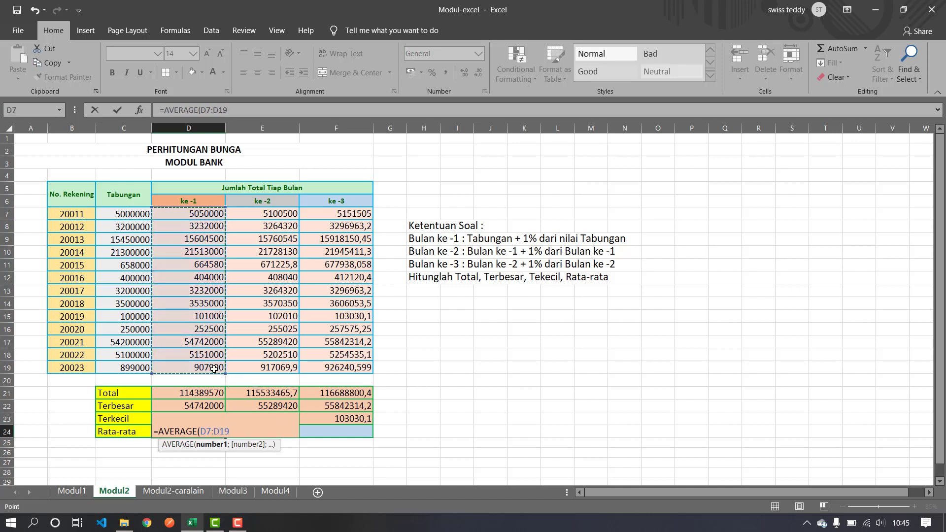
type(")")
key("Return")
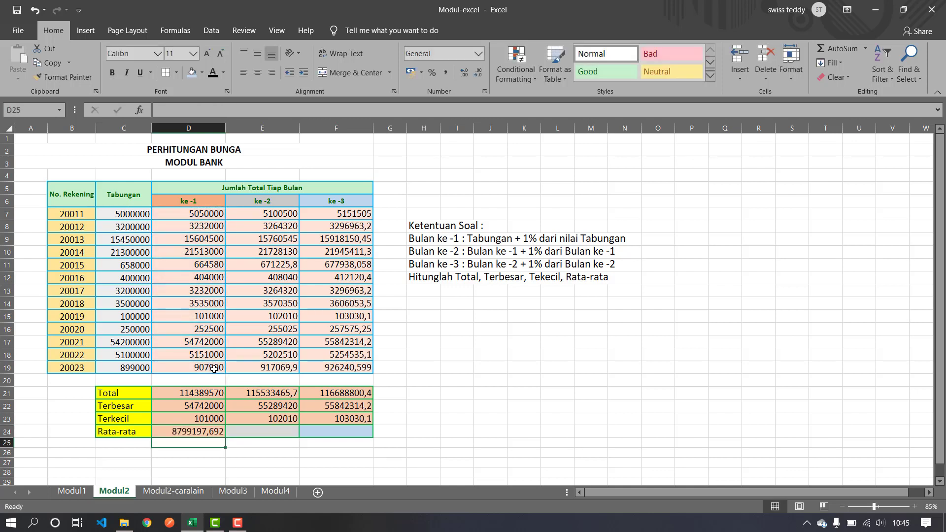
Fill the average formula from D24 across to F24 for months 2 and 3
left_click(215, 431)
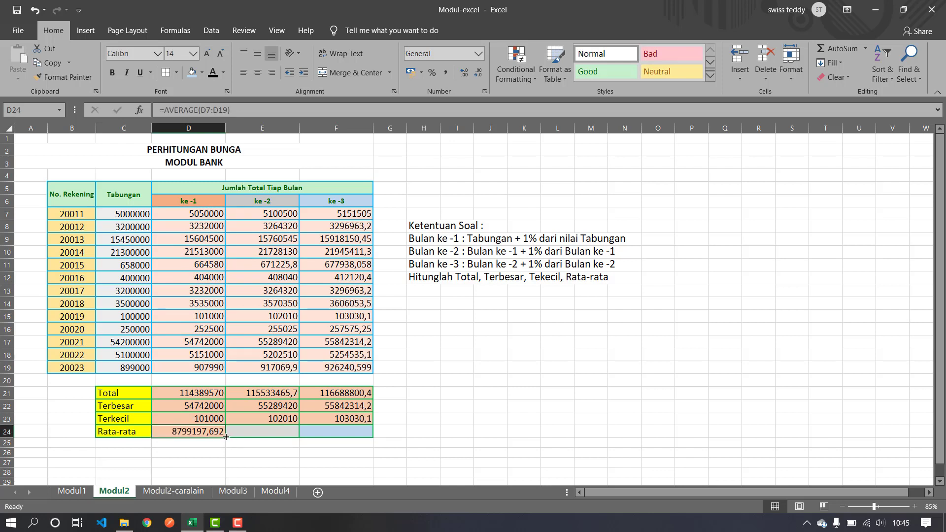
left_click_drag(225, 437, 360, 434)
left_click(439, 391)
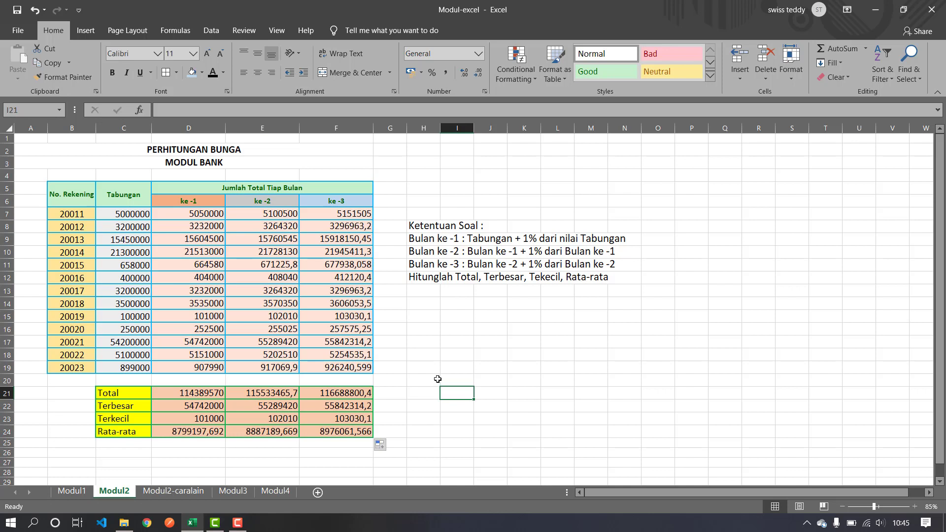
left_click(423, 316)
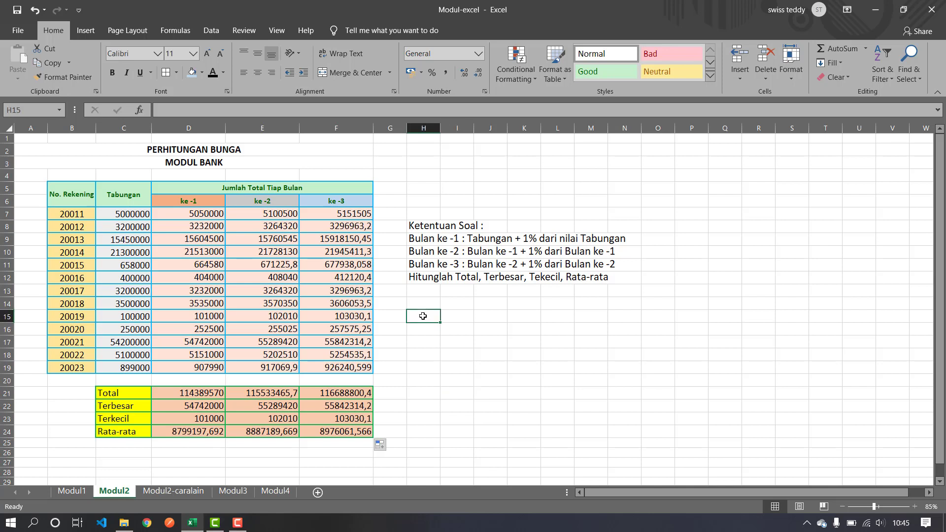
left_click(418, 350)
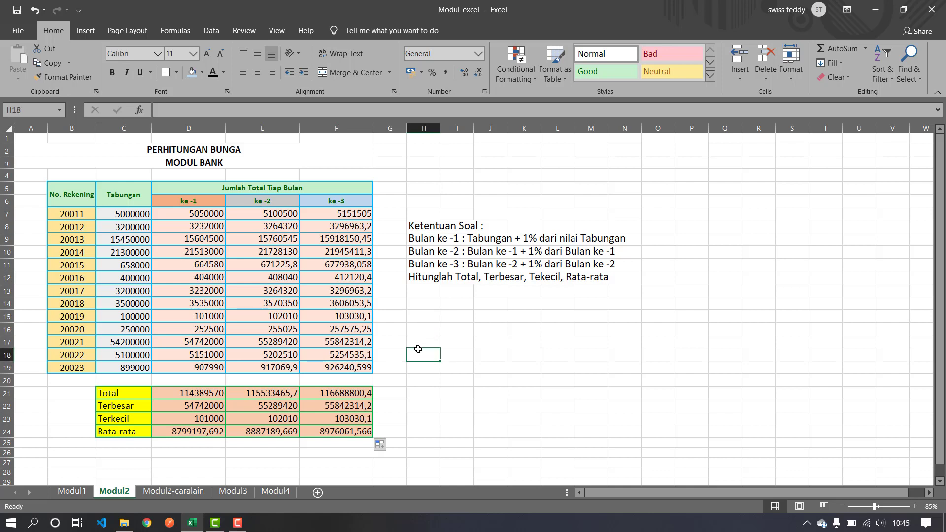